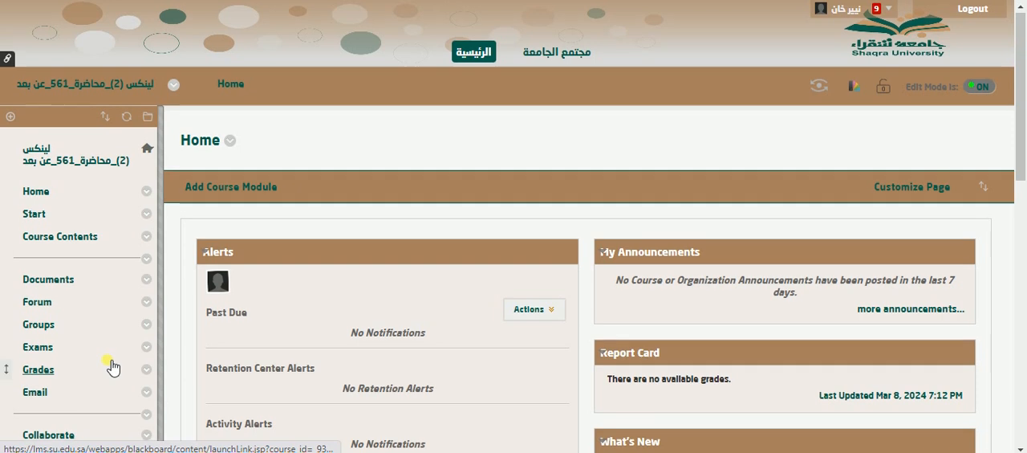
# Expand the course's Control Panel and open its Content Collection files.
pyautogui.scroll(-5, 112, 367)
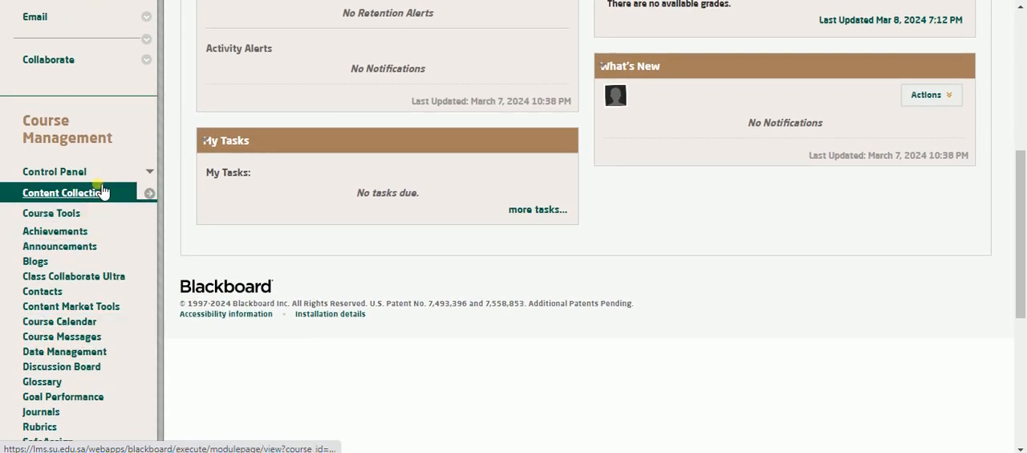
pyautogui.click(124, 176)
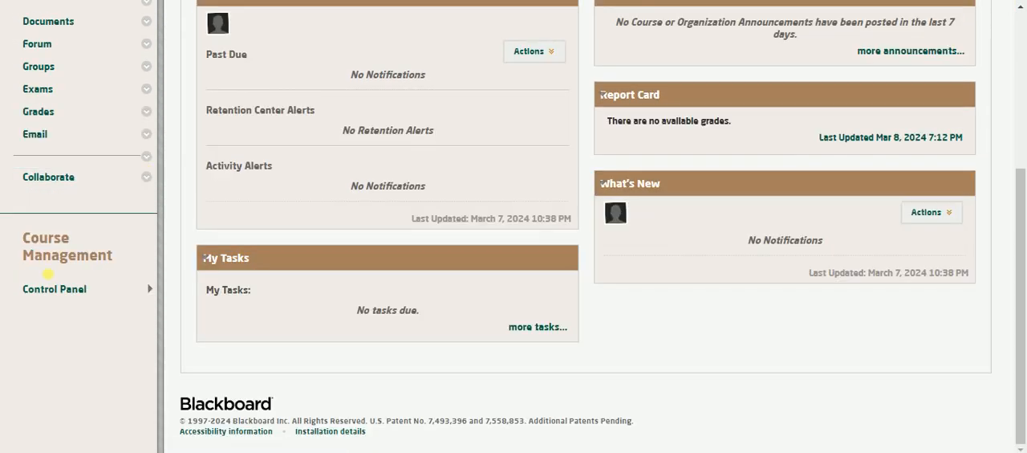
pyautogui.click(152, 290)
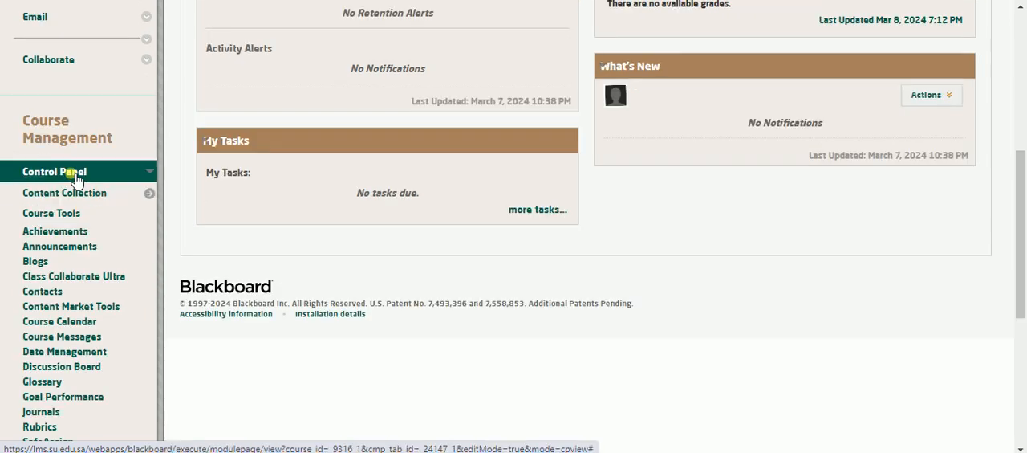
pyautogui.scroll(-3, 57, 258)
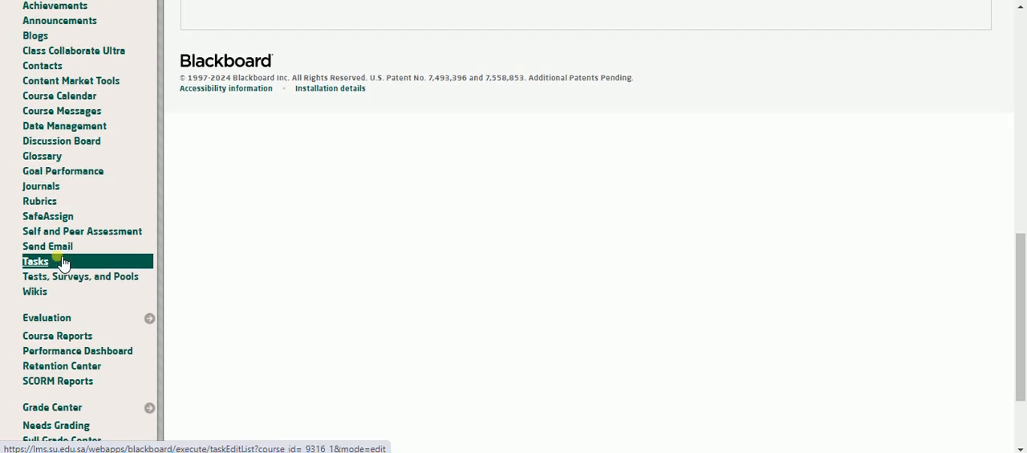
pyautogui.scroll(1, 64, 264)
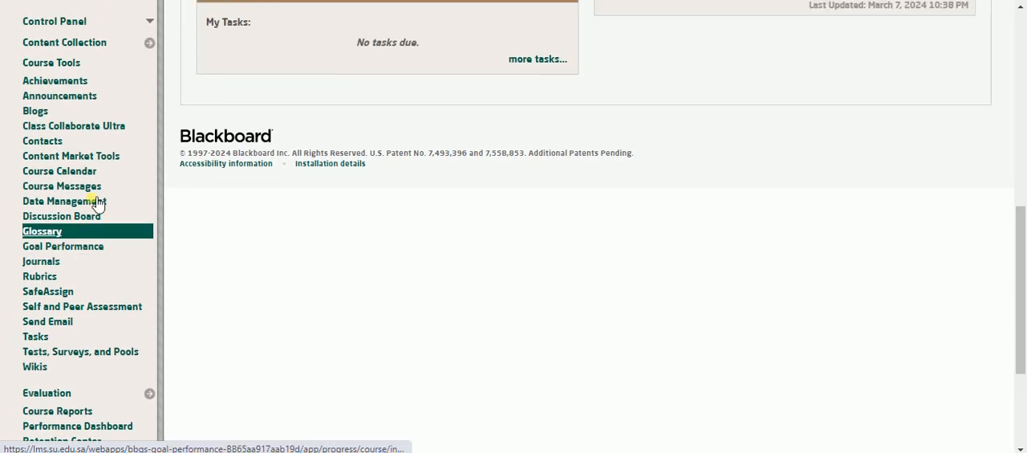
pyautogui.click(148, 44)
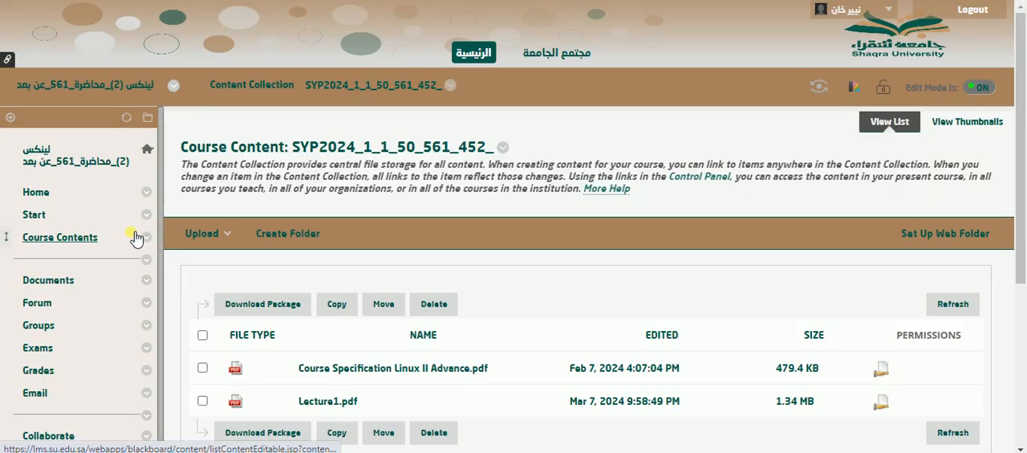
# Open the Full Grade Center from the course management area.
pyautogui.scroll(-5, 132, 233)
pyautogui.scroll(-5, 132, 239)
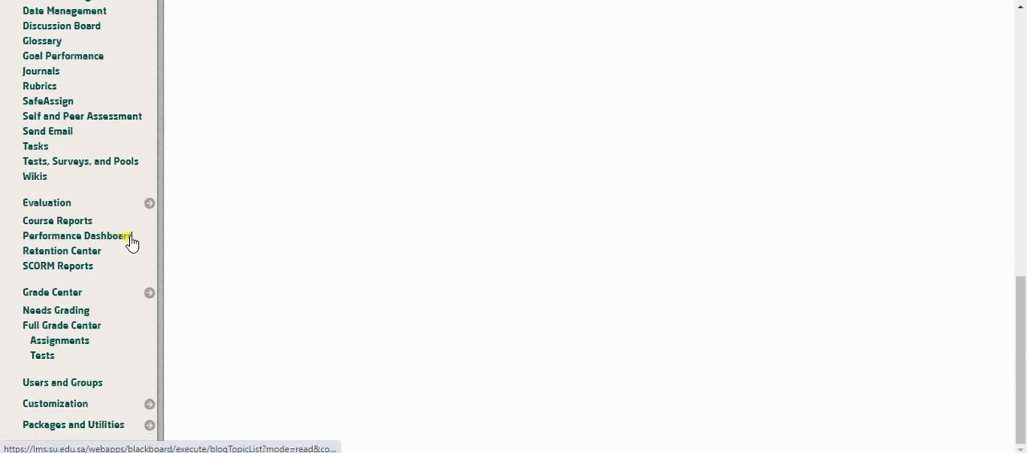
pyautogui.click(61, 292)
pyautogui.click(61, 363)
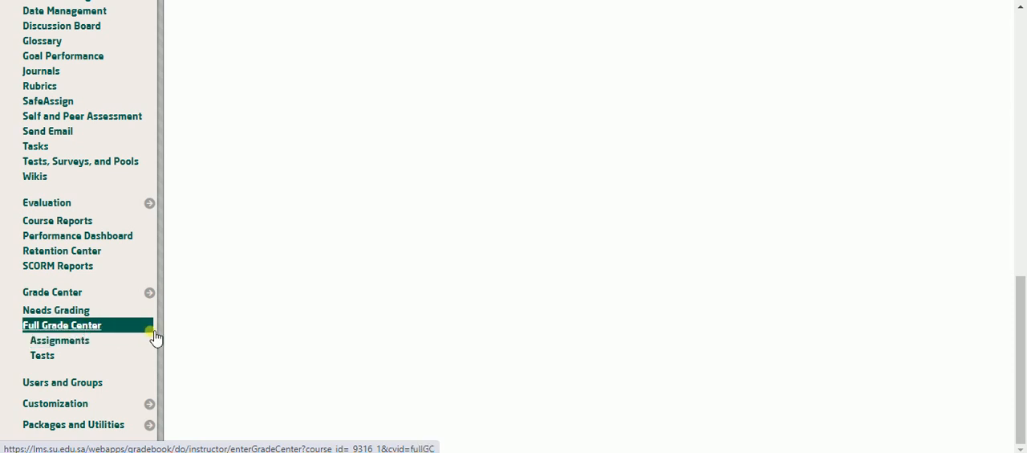
pyautogui.click(72, 331)
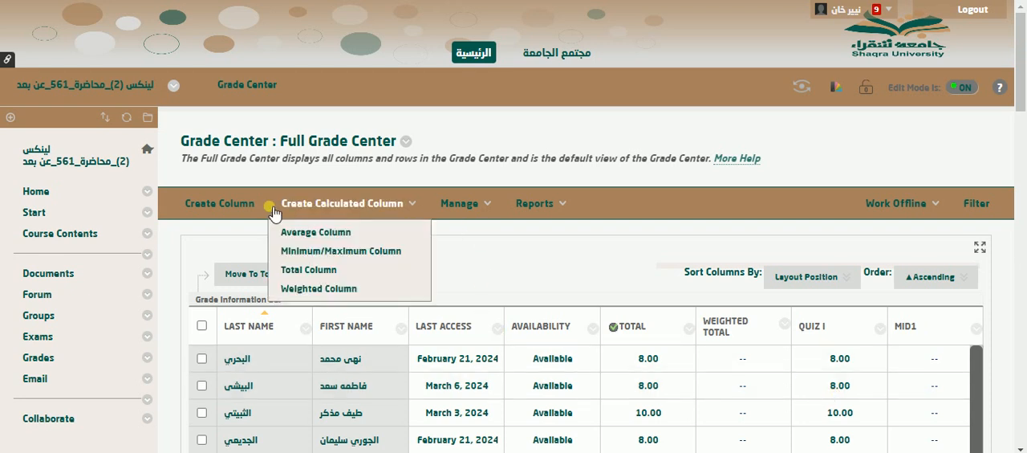
# Start a new grade column with the column name "Mid Term II" and the Grade Center name "mid2".
pyautogui.click(203, 206)
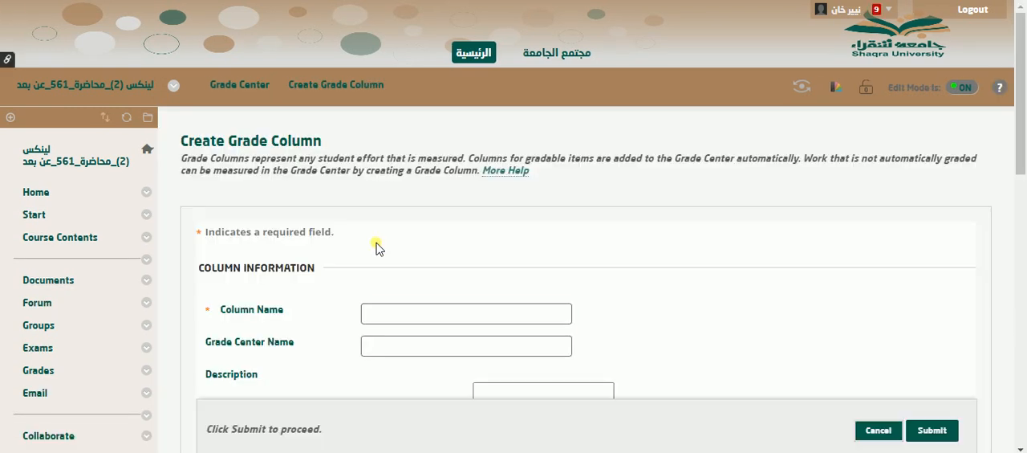
pyautogui.scroll(-2, 377, 248)
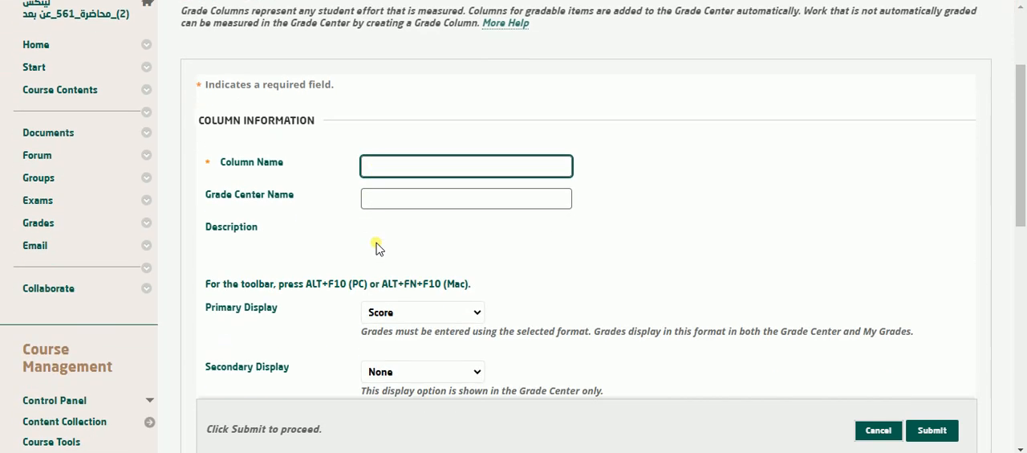
pyautogui.click(397, 165)
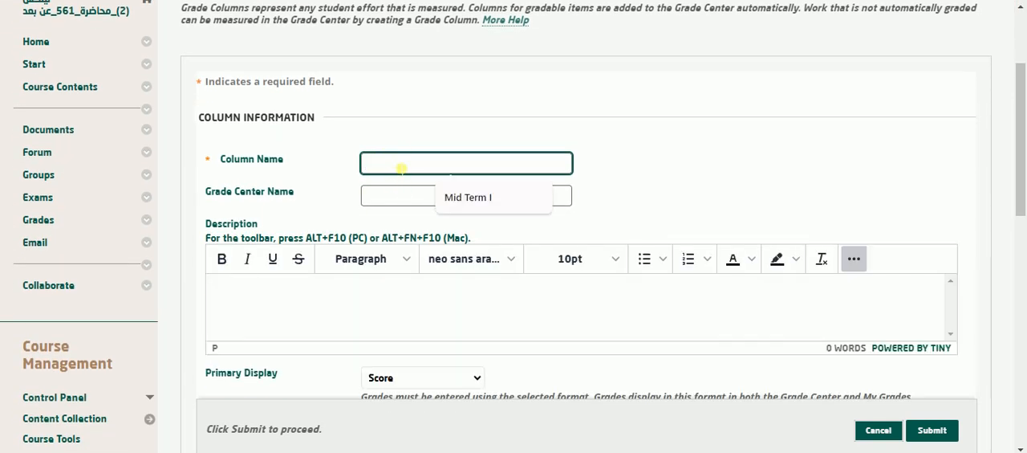
pyautogui.write('Mid Term II')
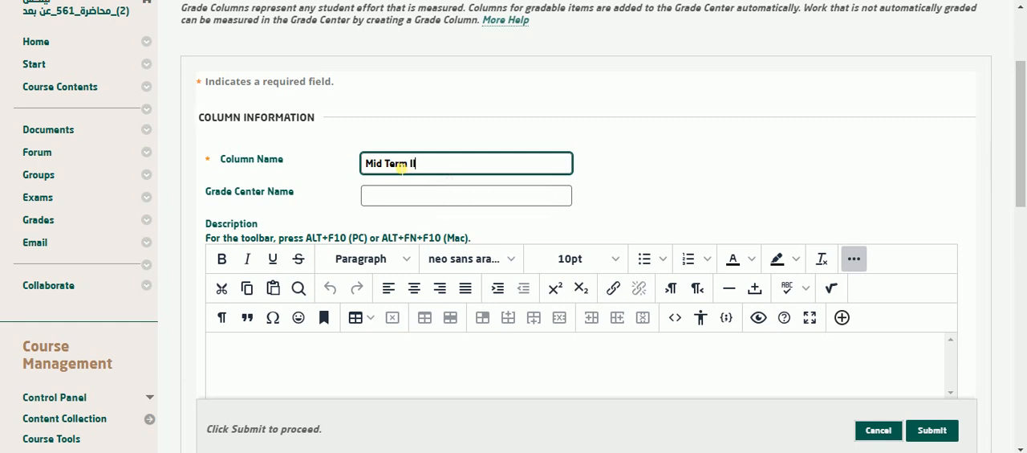
pyautogui.press('Tab')
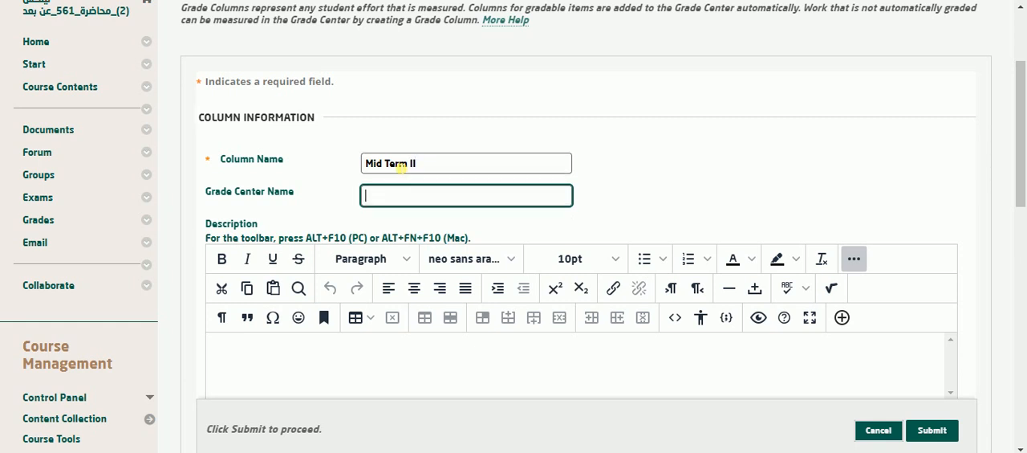
pyautogui.write('mid2')
# Enter "Mid Term II Marks" as the grade column's description.
pyautogui.scroll(-3, 523, 172)
pyautogui.click(495, 143)
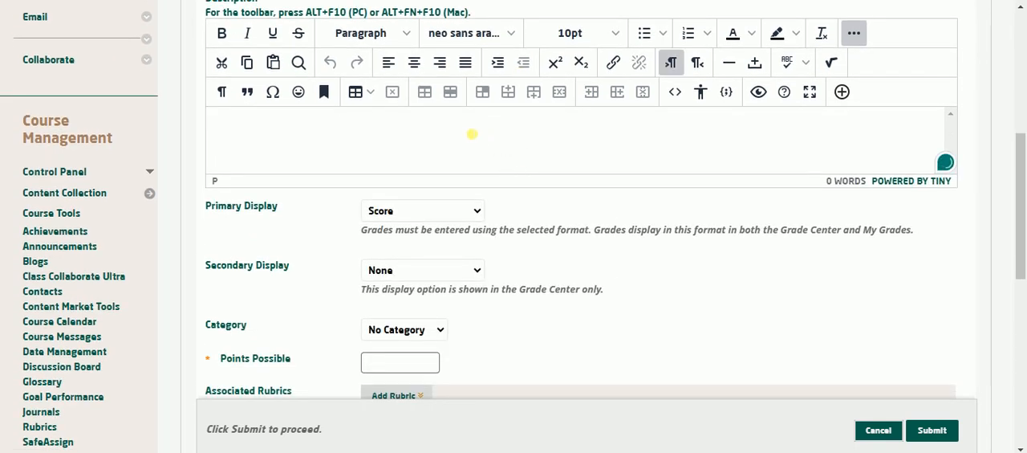
pyautogui.write('Mid Term II Marks')
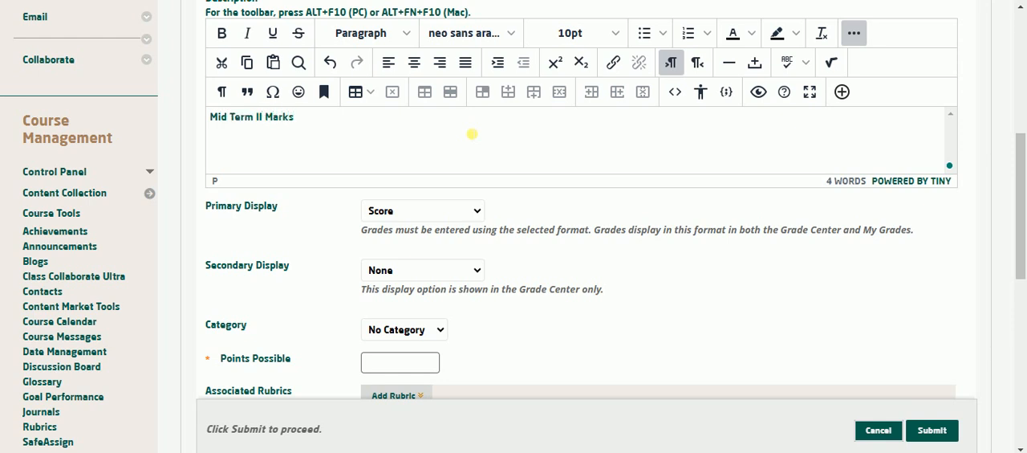
# Review the available Primary Display and Secondary Display formats for the column, keeping Score and None.
pyautogui.click(434, 210)
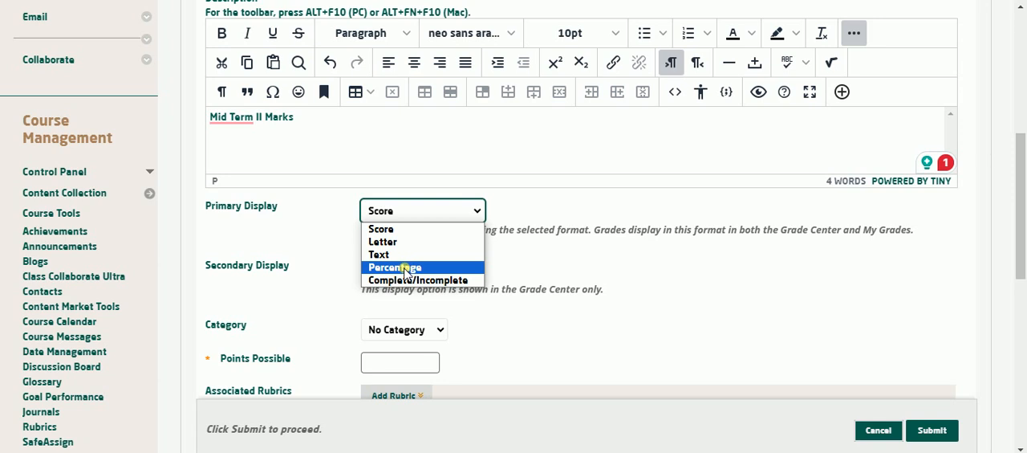
pyautogui.click(403, 209)
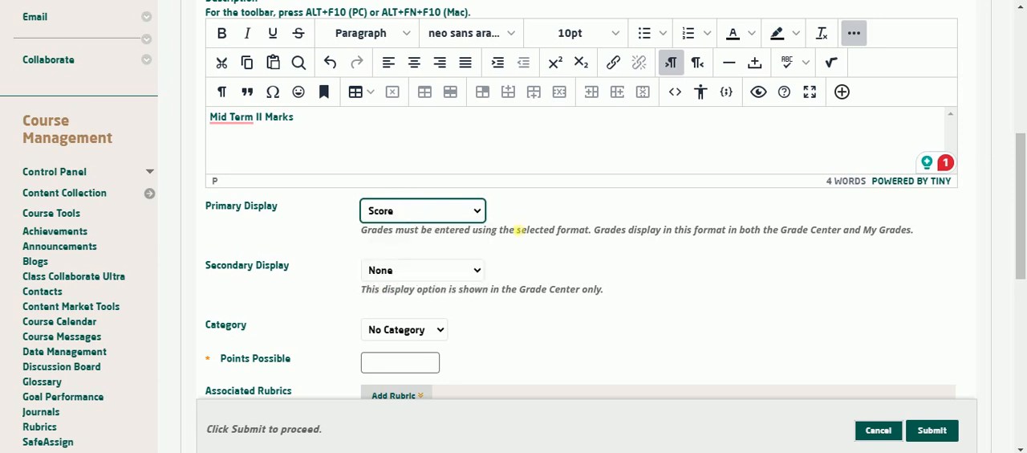
pyautogui.click(519, 229)
pyautogui.scroll(-2, 519, 229)
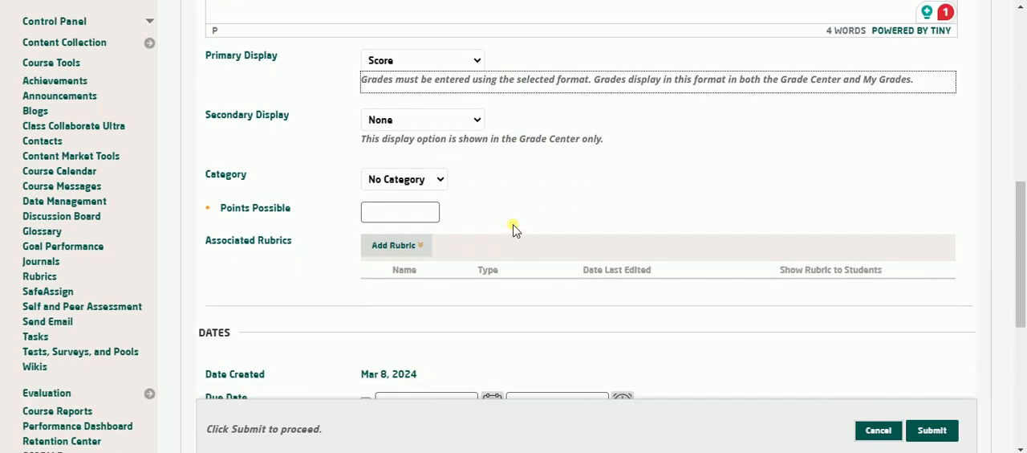
pyautogui.click(435, 128)
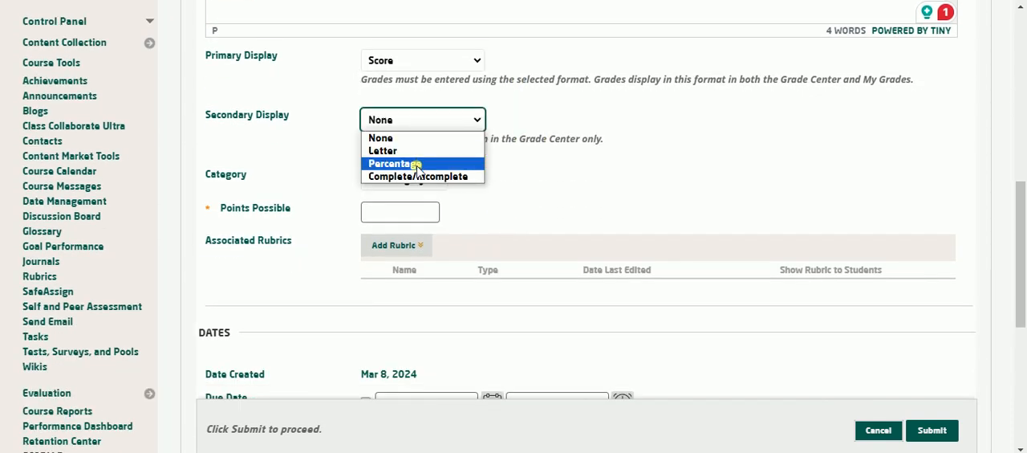
pyautogui.click(439, 127)
pyautogui.moveTo(258, 56); pyautogui.dragTo(210, 67)
pyautogui.moveTo(203, 114); pyautogui.dragTo(305, 122)
pyautogui.click(633, 160)
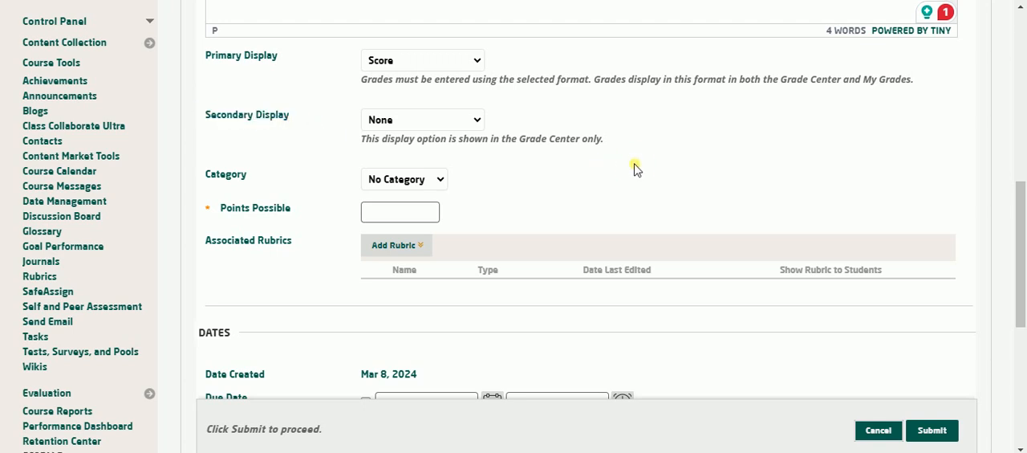
# Keep the column's category at No Category and set its Points Possible to 15.
pyautogui.scroll(-2, 634, 164)
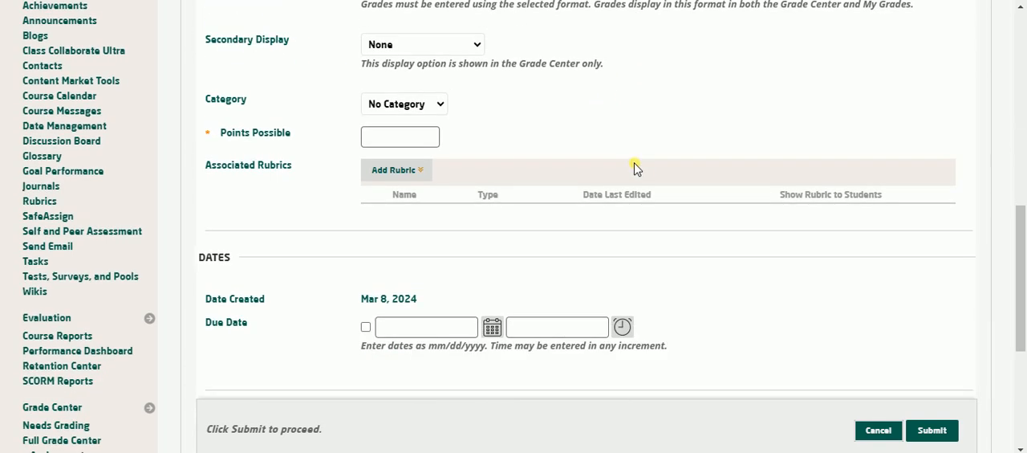
pyautogui.click(439, 108)
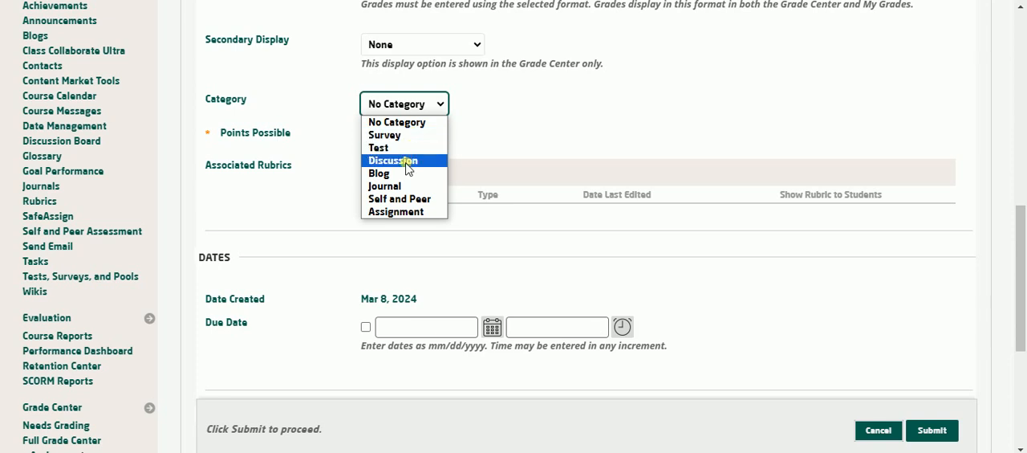
pyautogui.click(436, 107)
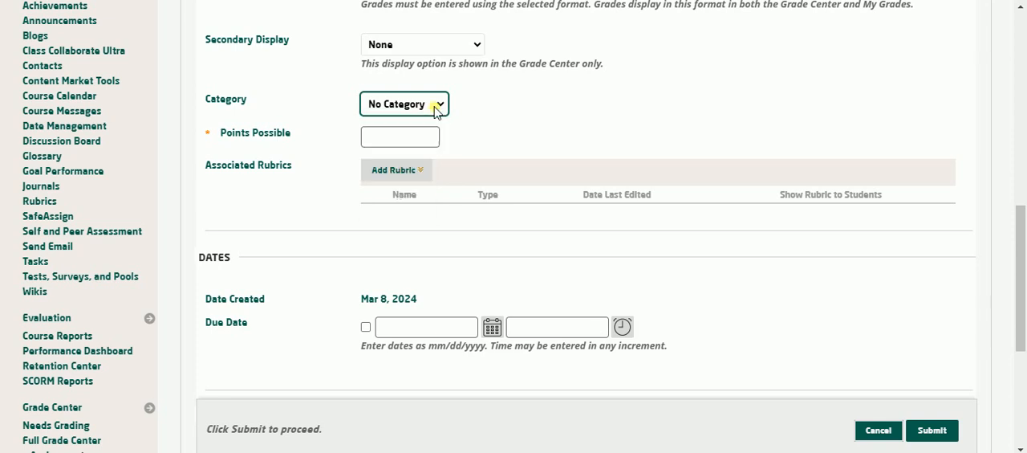
pyautogui.click(431, 137)
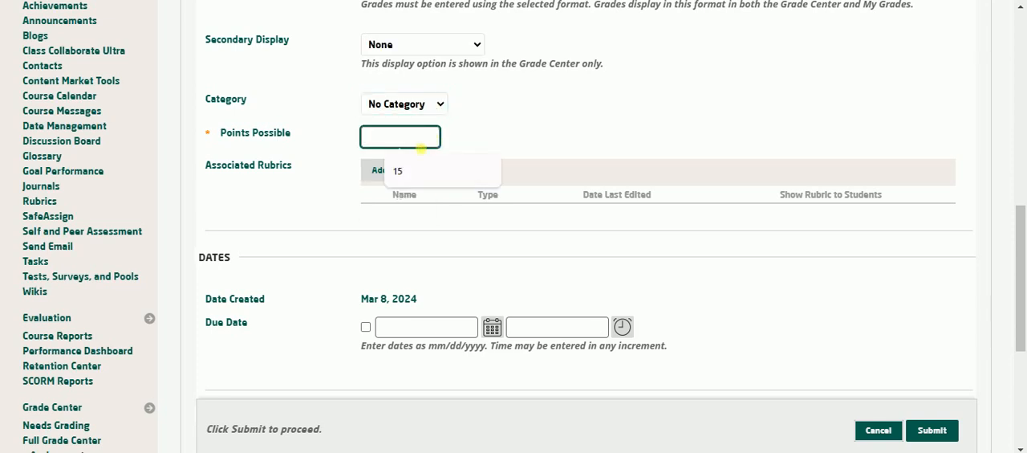
pyautogui.click(415, 171)
pyautogui.click(542, 135)
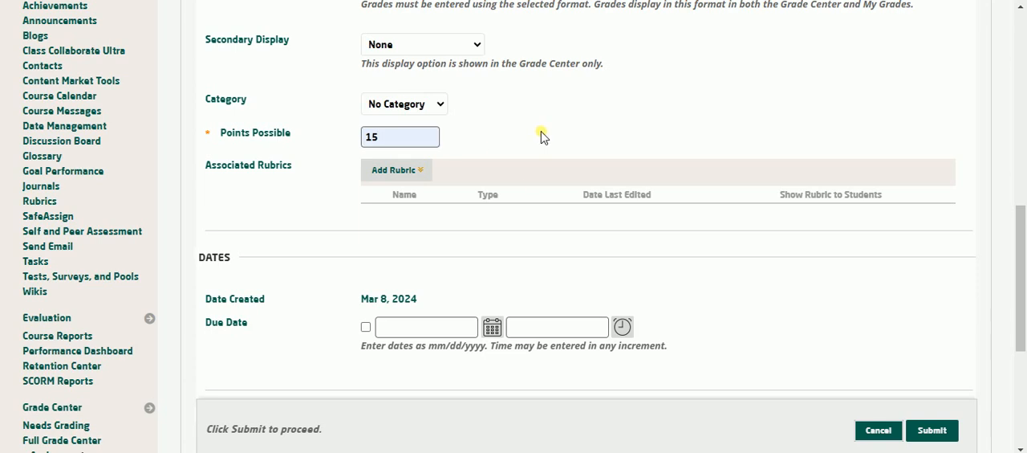
# Review the column's due date setting and its options for calculations, student visibility and statistics.
pyautogui.scroll(-2, 542, 136)
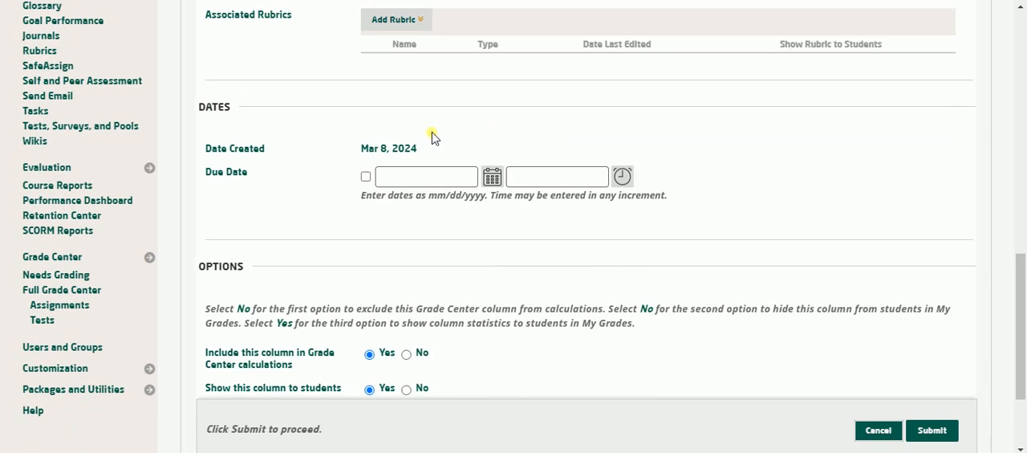
pyautogui.moveTo(250, 175); pyautogui.dragTo(206, 172)
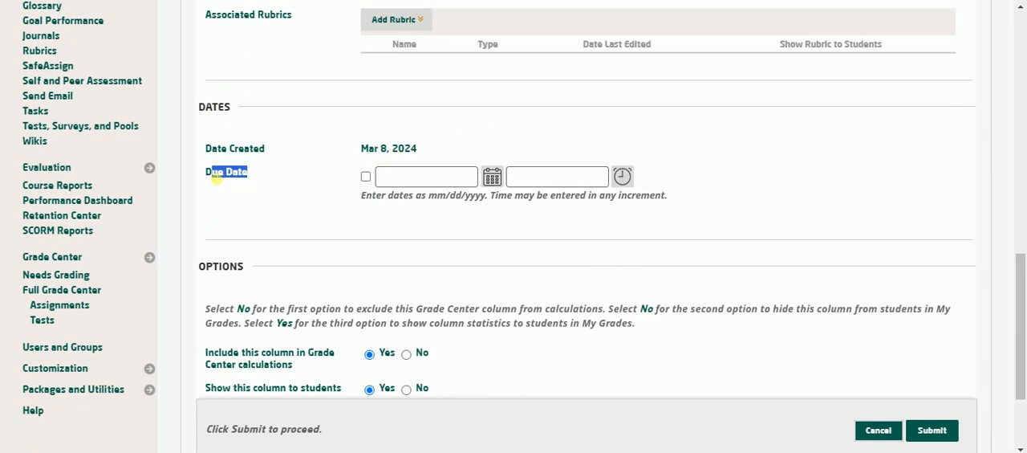
pyautogui.scroll(-2, 304, 177)
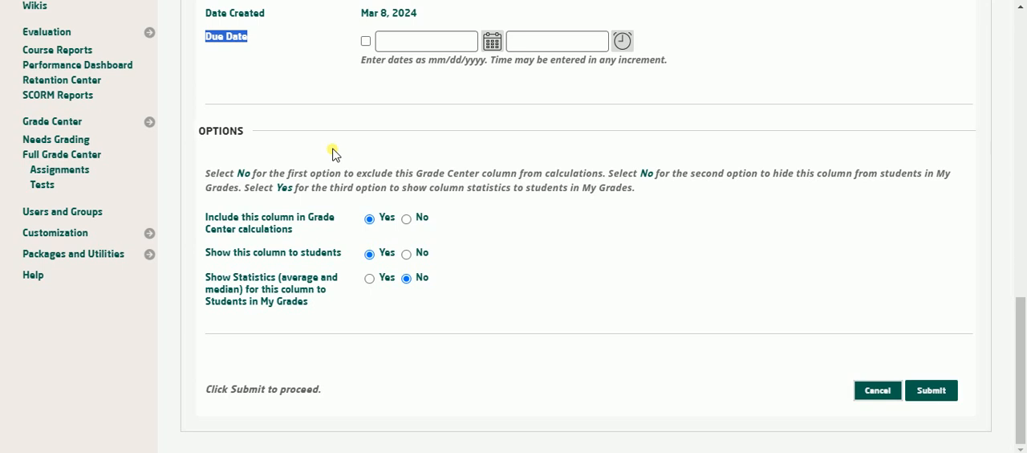
pyautogui.moveTo(209, 222); pyautogui.dragTo(296, 231)
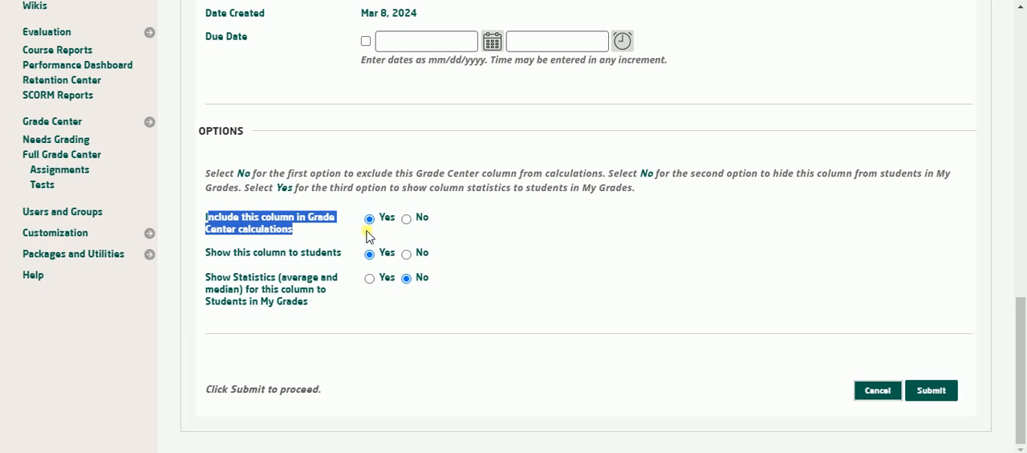
pyautogui.moveTo(215, 255); pyautogui.dragTo(346, 253)
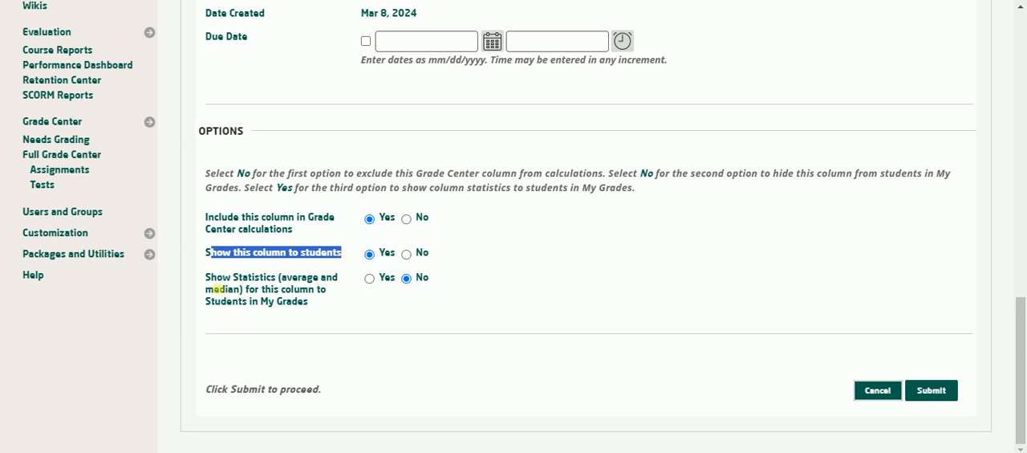
pyautogui.moveTo(207, 279); pyautogui.dragTo(332, 309)
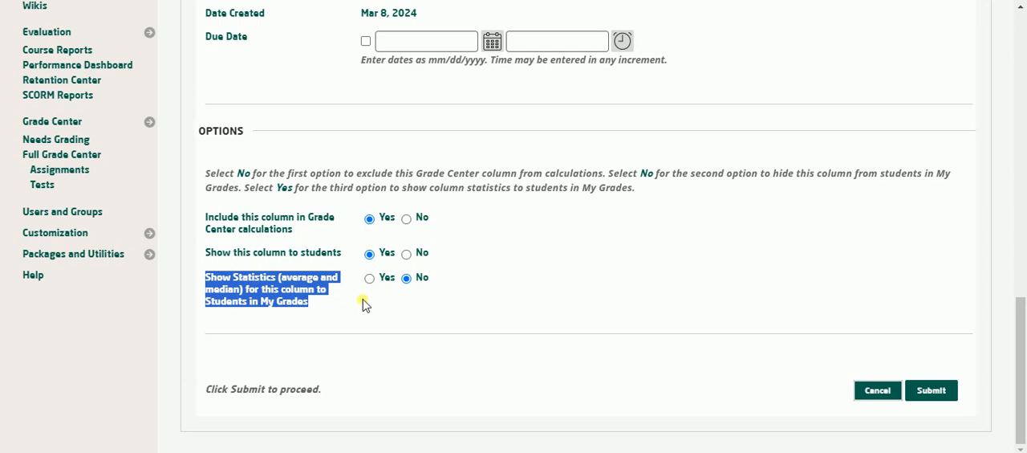
pyautogui.click(506, 300)
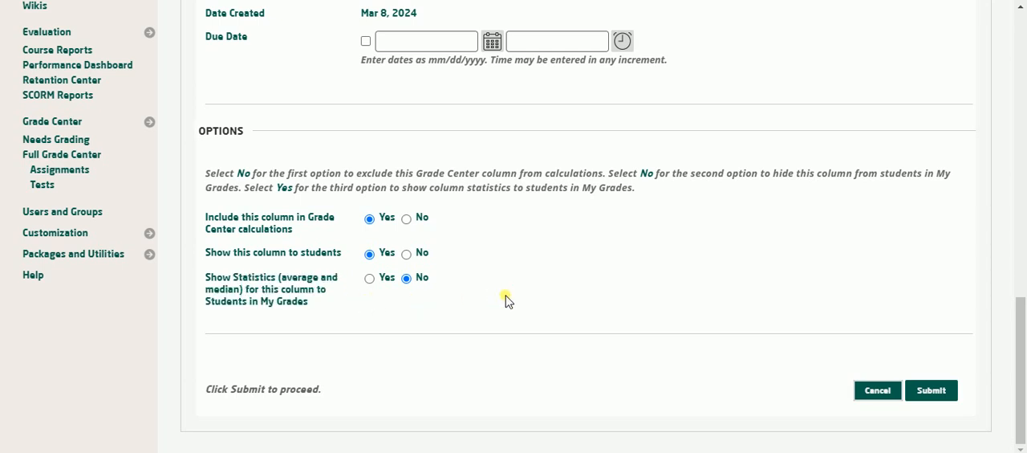
# Set Show Statistics for this column to No and submit the new grade column.
pyautogui.click(369, 278)
pyautogui.click(406, 279)
pyautogui.click(937, 393)
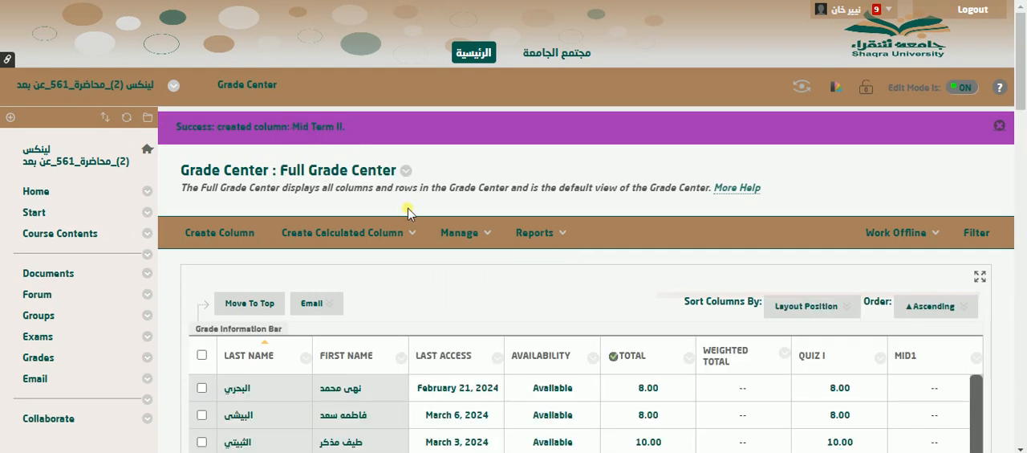
# Examine the Full Grade Center table through to its last columns, finding the newly created MID2 column.
pyautogui.scroll(-5, 594, 286)
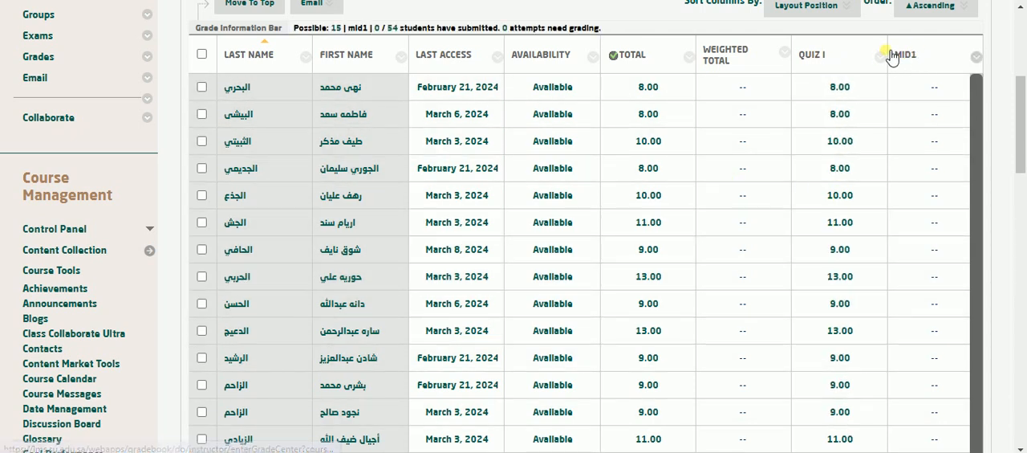
pyautogui.scroll(-10, 919, 119)
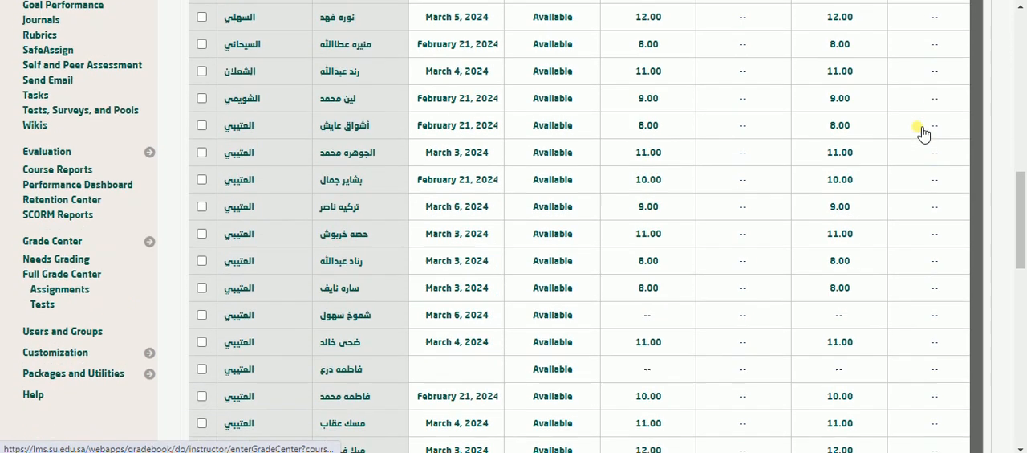
pyautogui.scroll(-8, 918, 132)
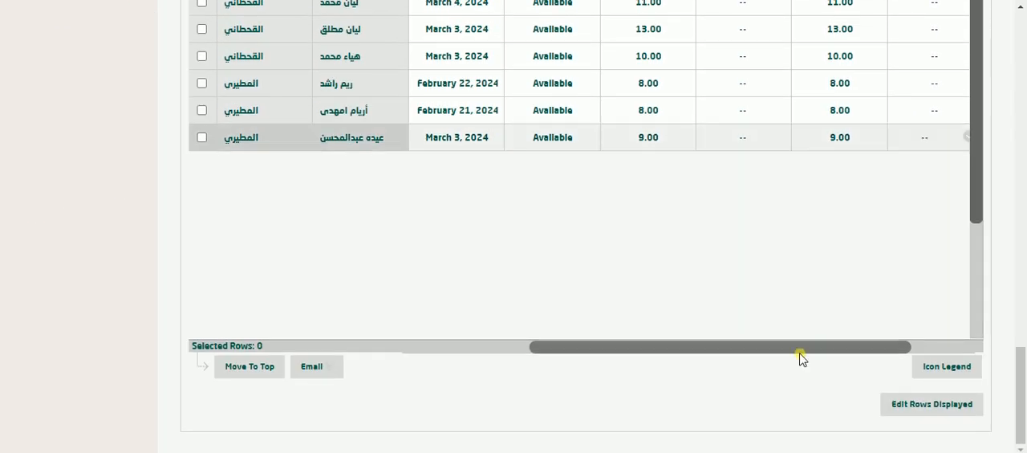
pyautogui.moveTo(800, 353); pyautogui.dragTo(864, 352)
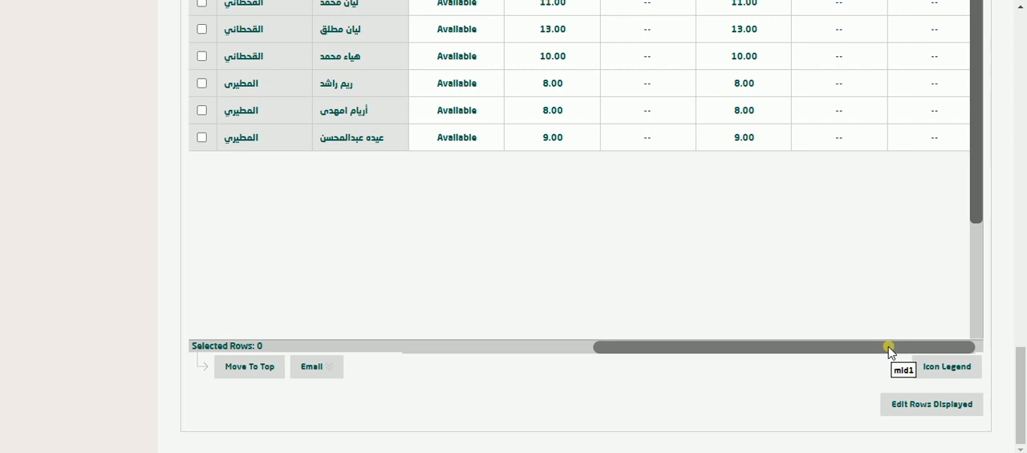
pyautogui.scroll(5, 872, 340)
pyautogui.scroll(15, 872, 340)
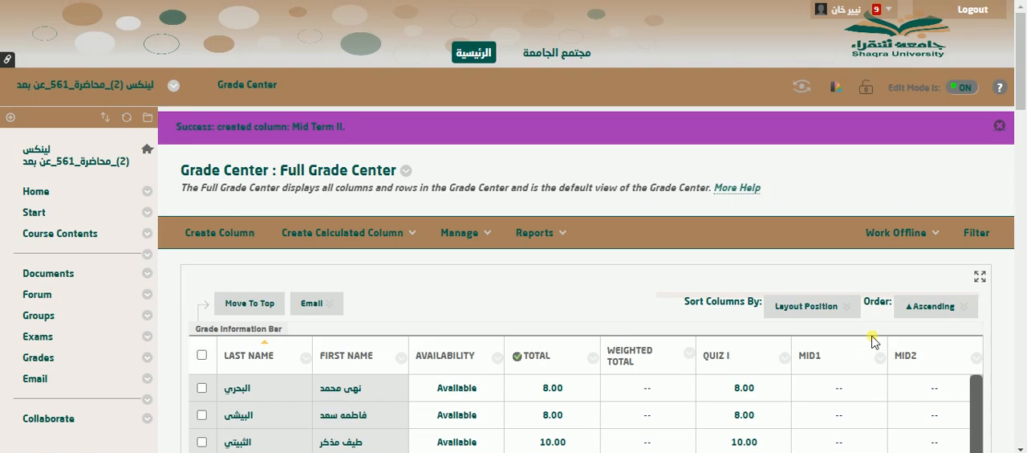
pyautogui.scroll(-2, 872, 337)
pyautogui.scroll(-1, 881, 329)
pyautogui.moveTo(918, 133)
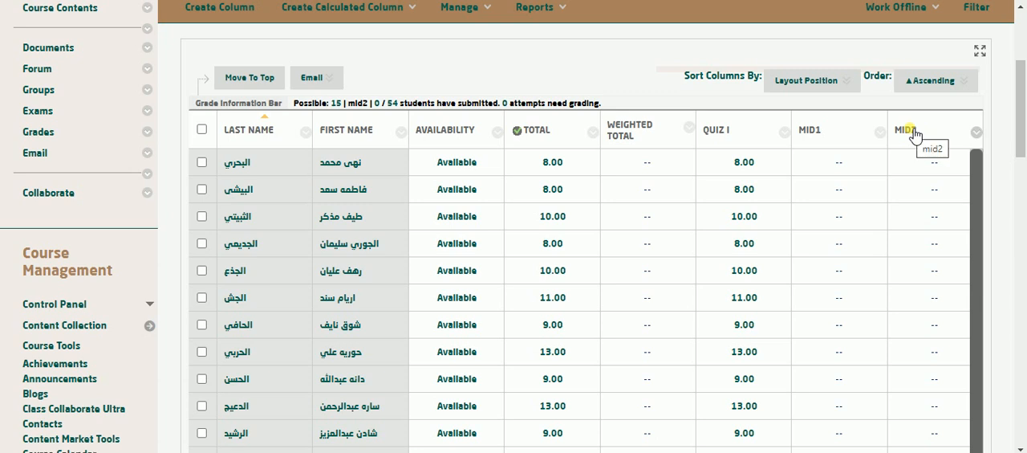
# Try entering a grade of 12 for the first listed student in the MID2 column and discard the entry.
pyautogui.click(939, 164)
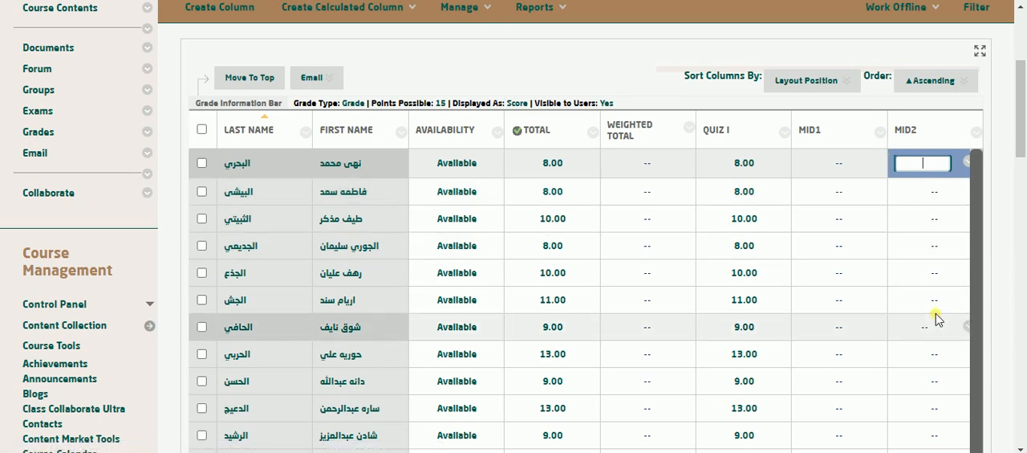
pyautogui.write('12')
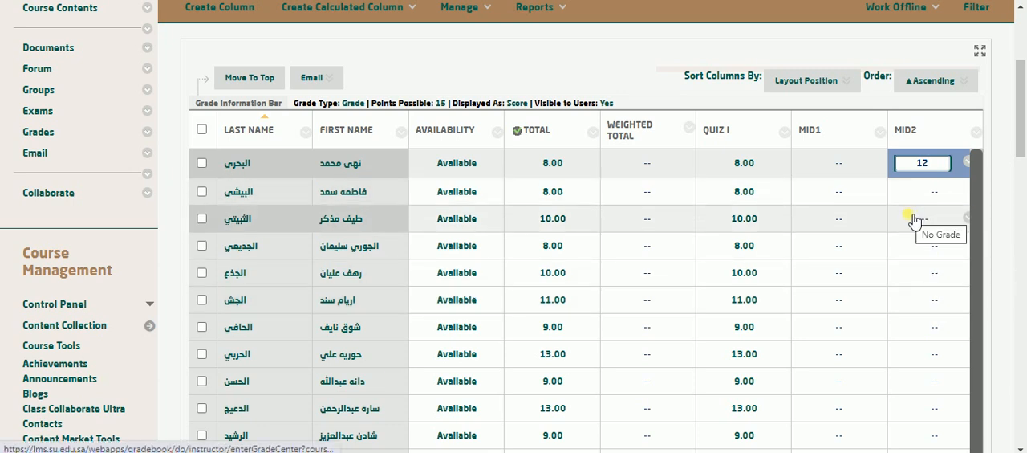
pyautogui.press('BackSpace')
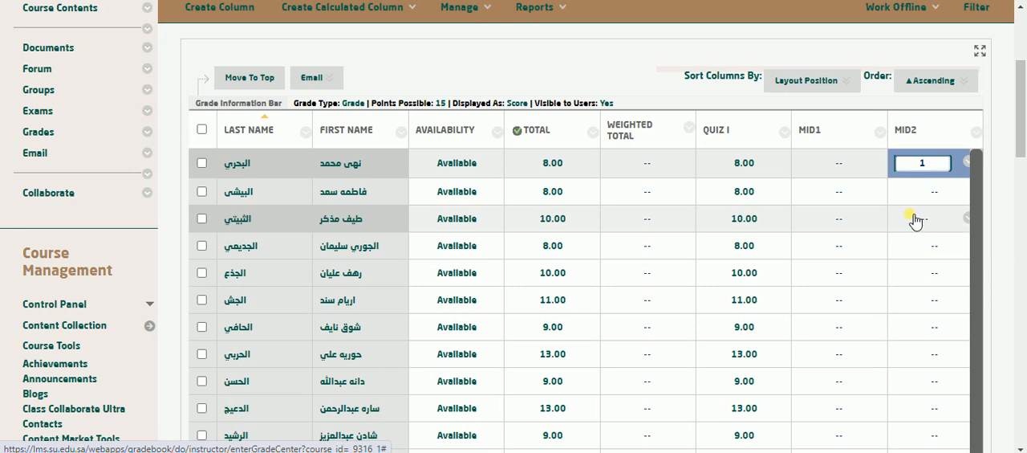
pyautogui.click(634, 66)
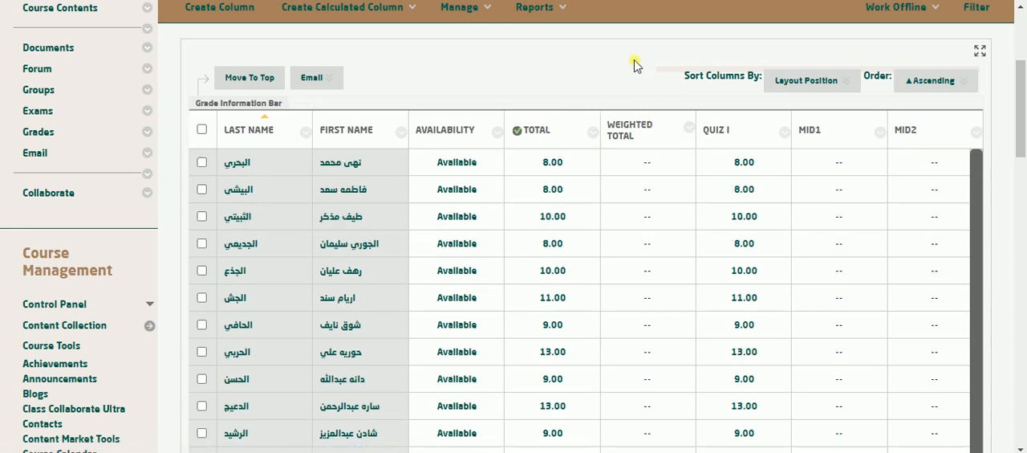
pyautogui.click(829, 139)
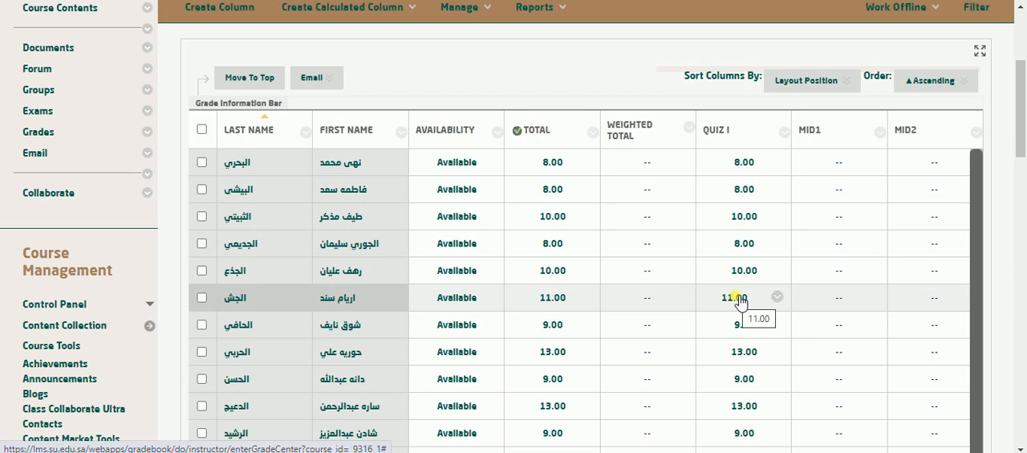
# Select all students in the Full Grade Center and start an email to the selected users.
pyautogui.scroll(1, 740, 301)
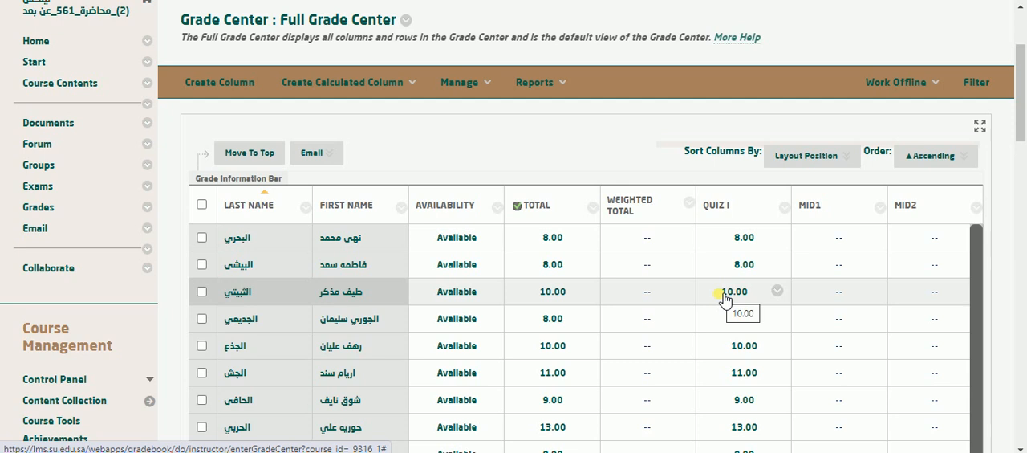
pyautogui.scroll(-3, 658, 293)
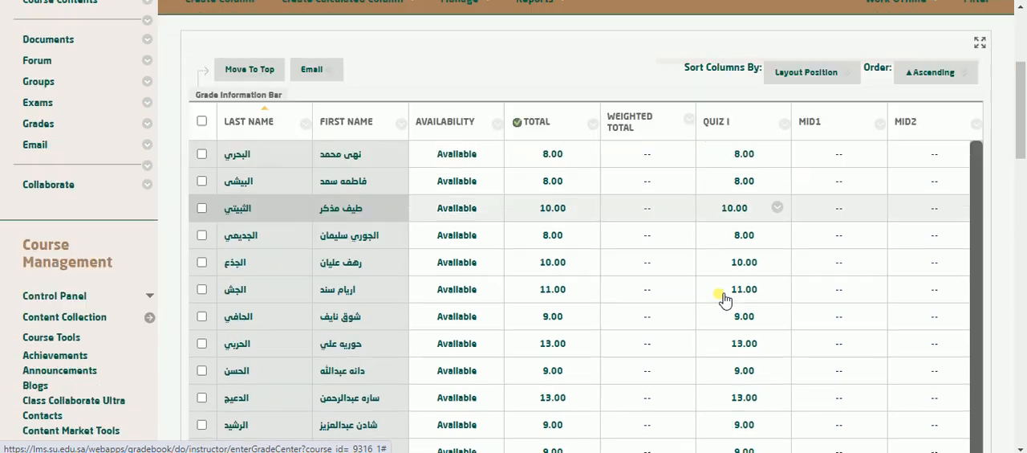
pyautogui.scroll(3, 658, 294)
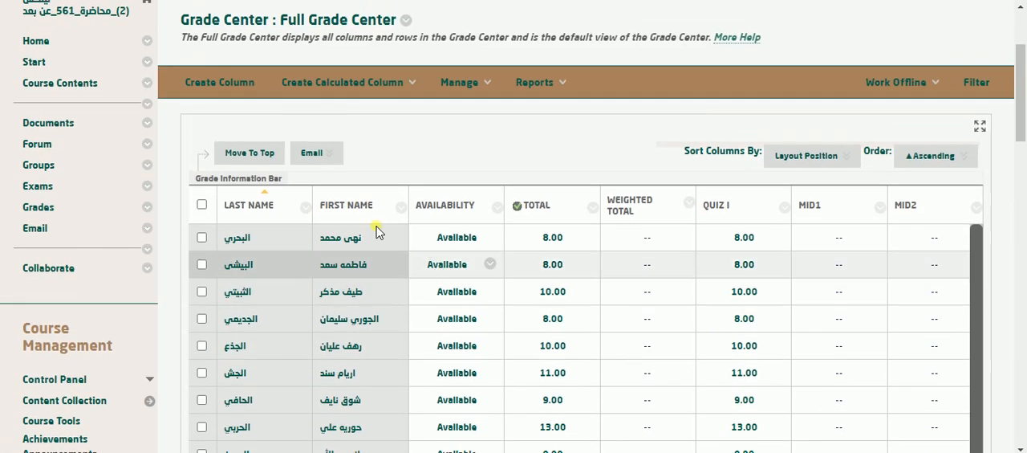
pyautogui.click(328, 159)
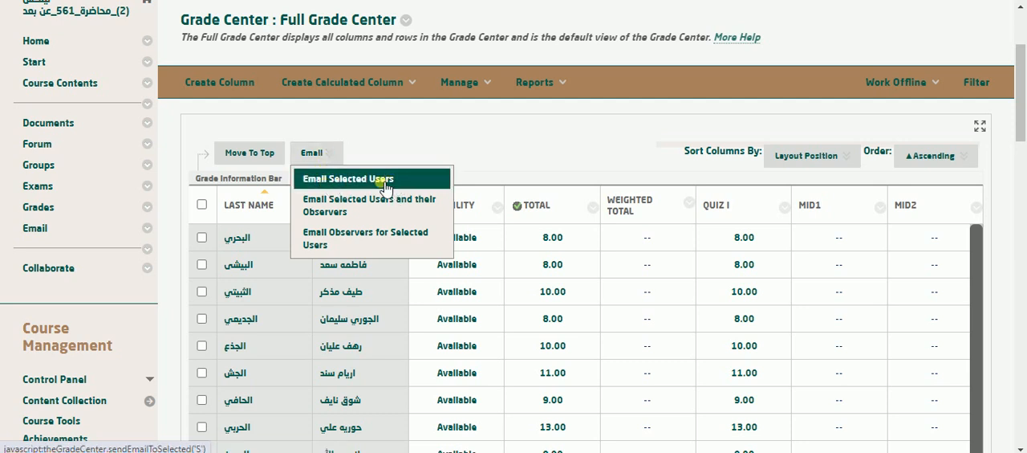
pyautogui.click(201, 205)
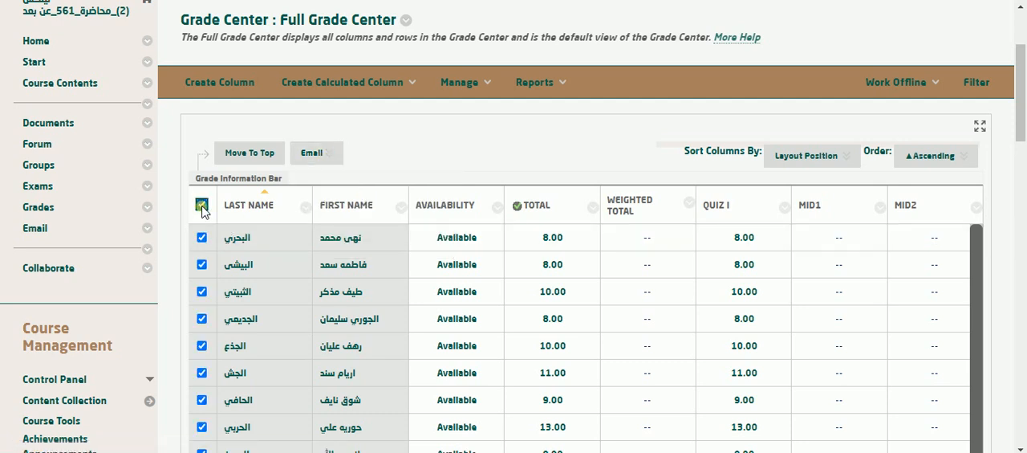
pyautogui.click(336, 154)
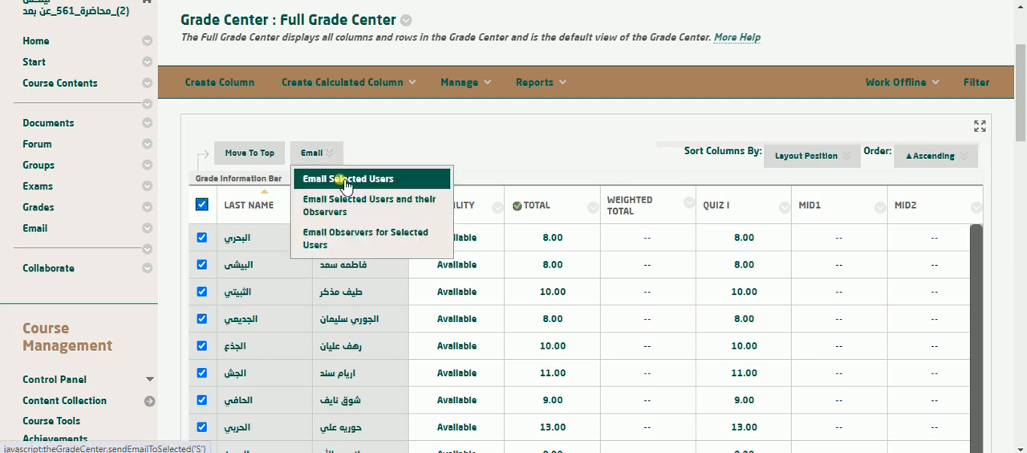
pyautogui.click(345, 183)
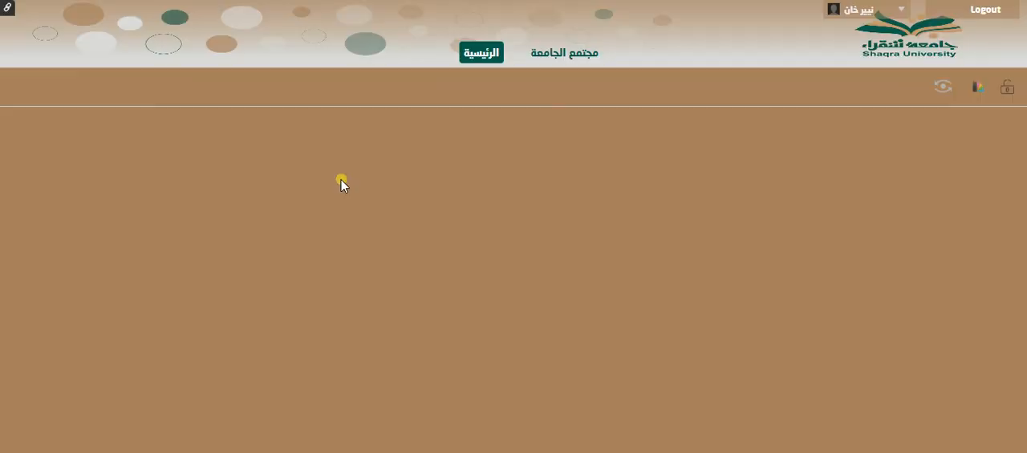
# Review the email form's recipients, Bcc, subject, message and attachment fields, and cancel the email without sending it.
pyautogui.scroll(-3, 341, 184)
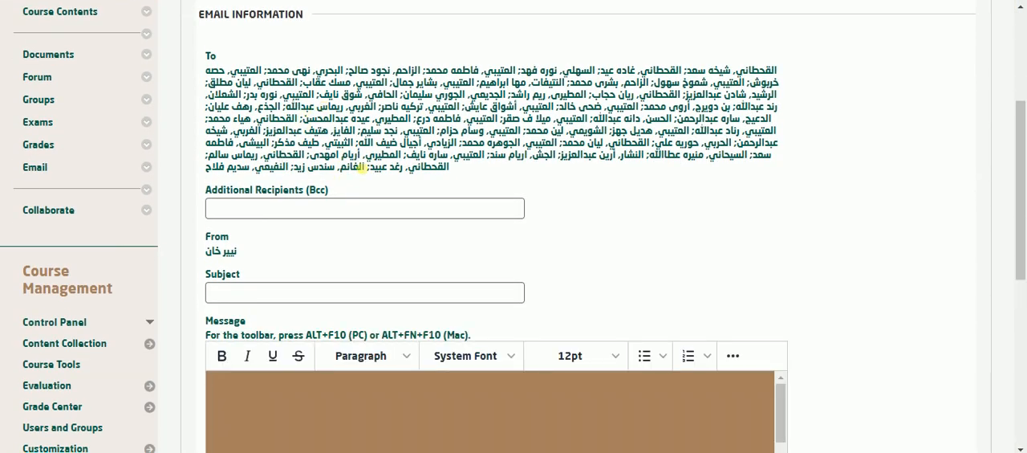
pyautogui.scroll(-4, 365, 171)
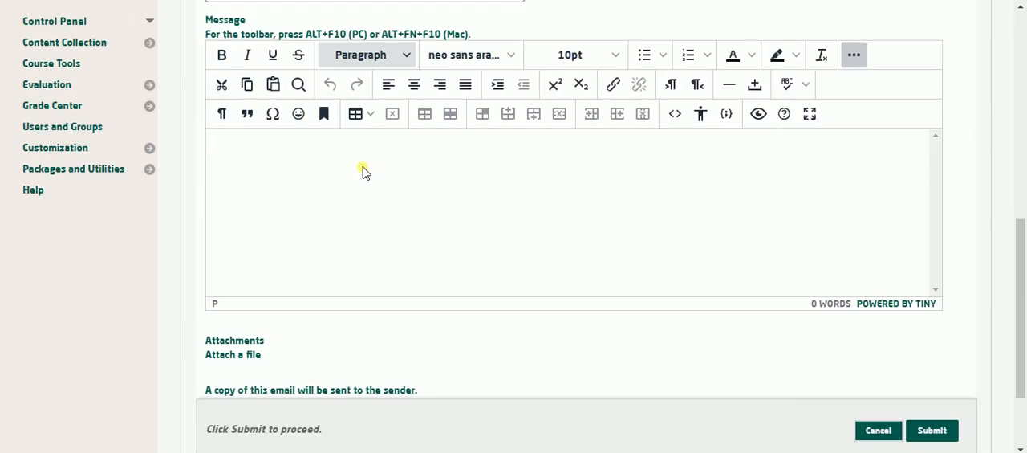
pyautogui.scroll(-1, 363, 171)
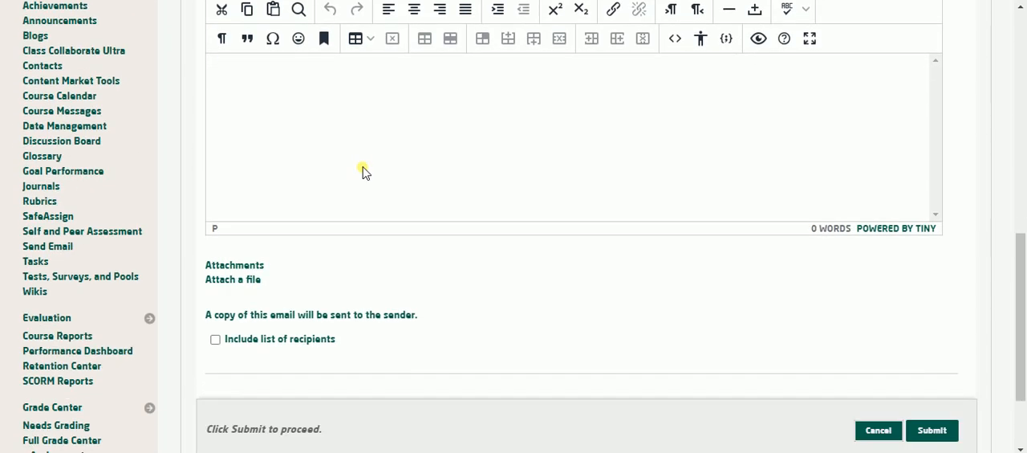
pyautogui.scroll(-2, 363, 171)
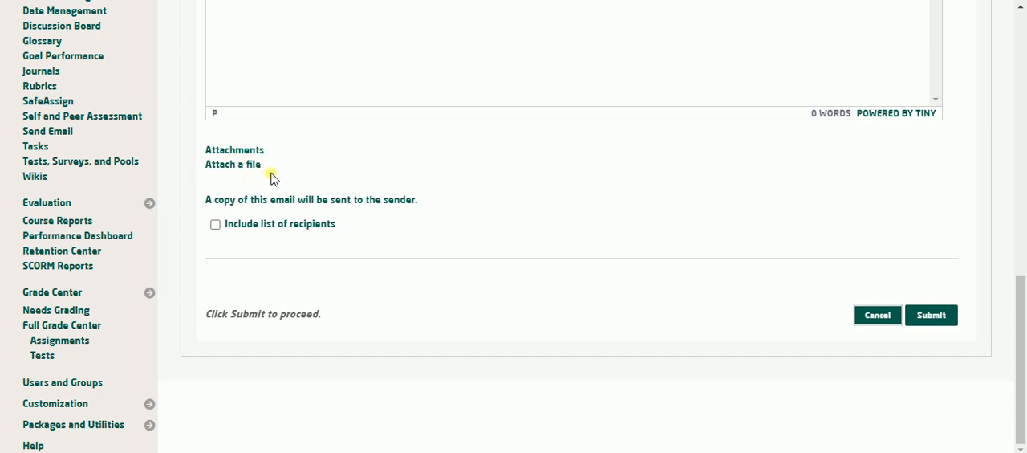
pyautogui.scroll(3, 271, 178)
pyautogui.scroll(3, 278, 179)
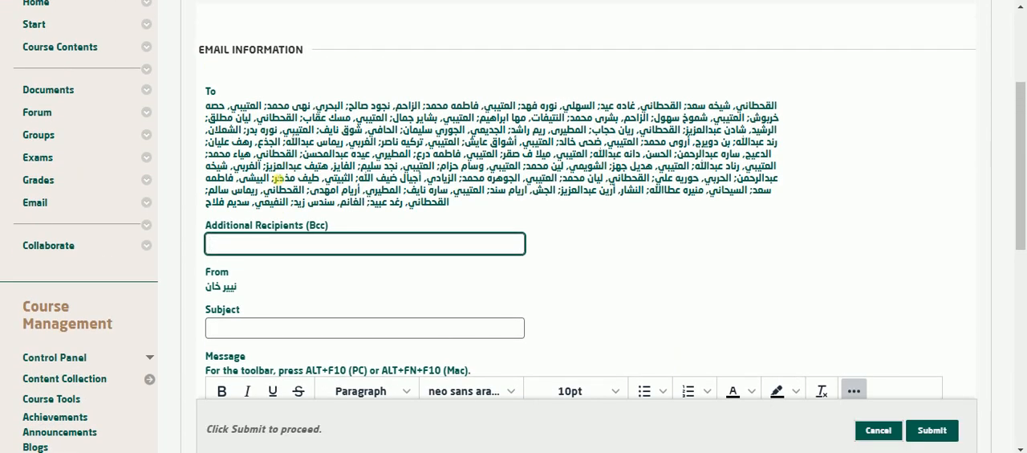
pyautogui.scroll(-2, 277, 179)
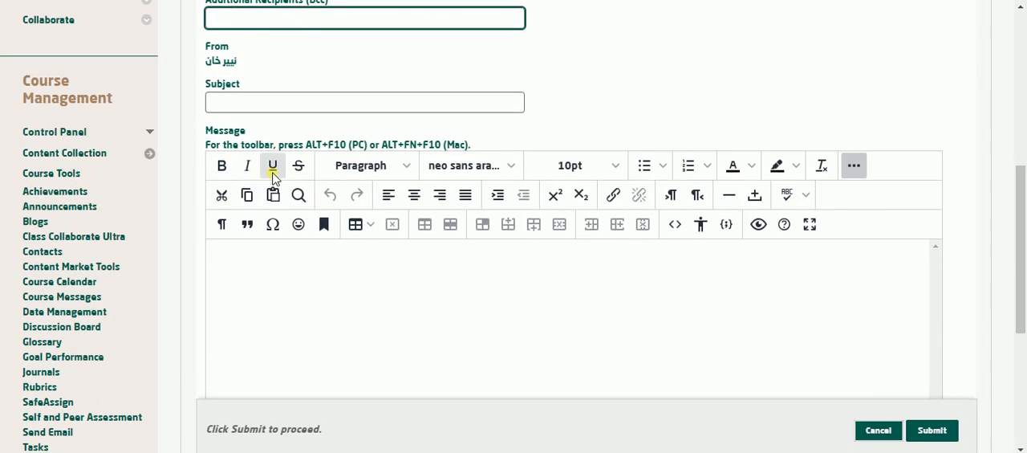
pyautogui.click(286, 264)
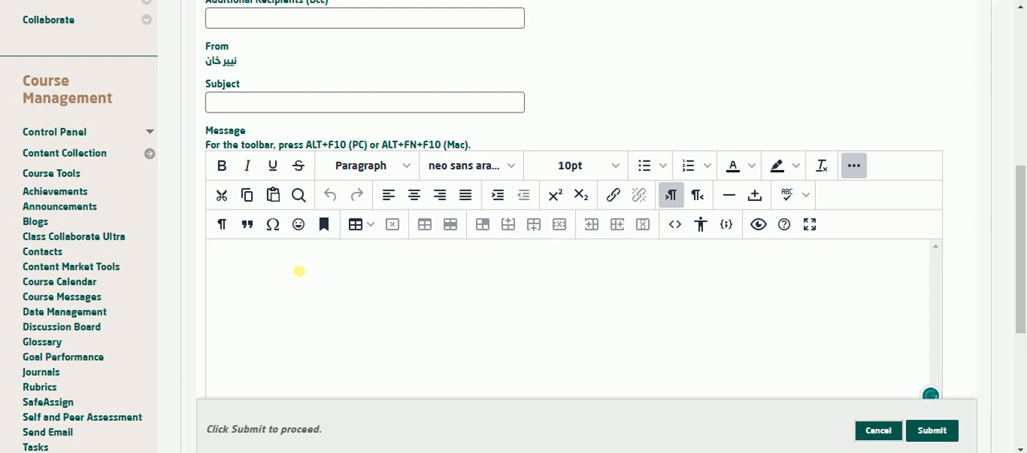
pyautogui.scroll(-4, 299, 271)
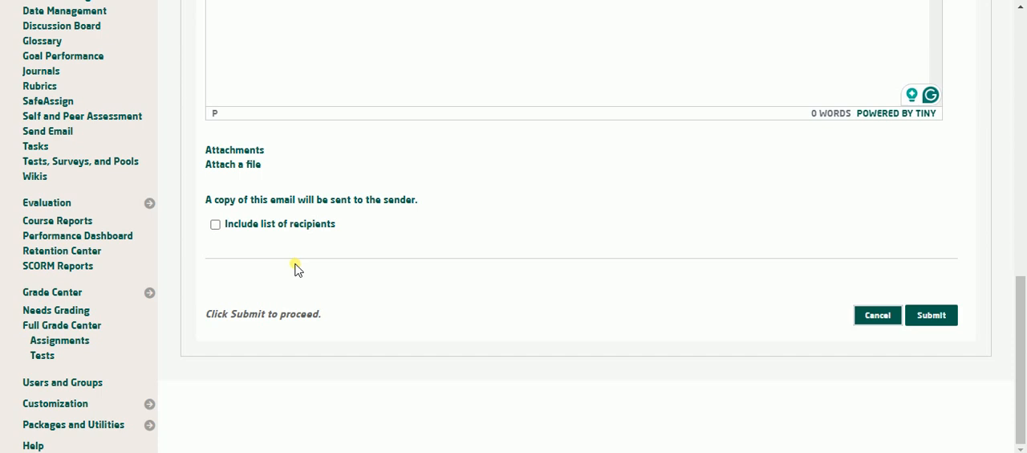
pyautogui.scroll(2, 299, 265)
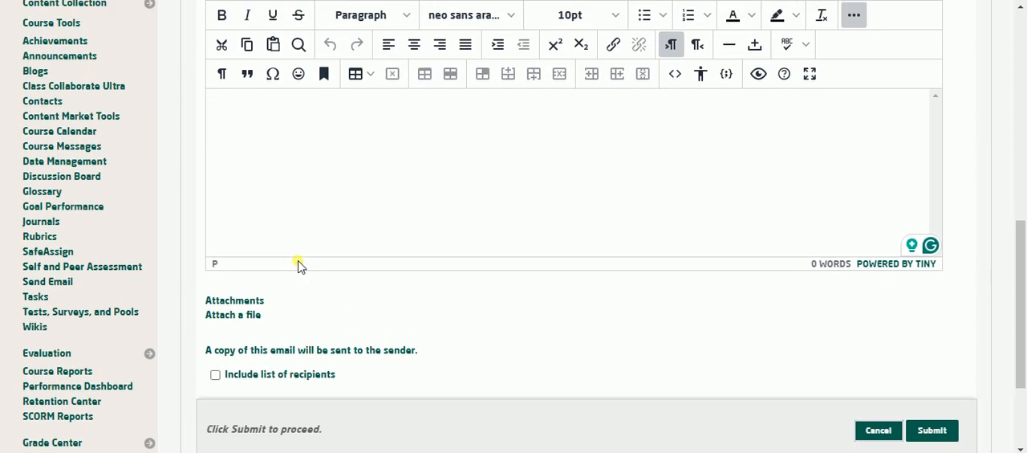
pyautogui.scroll(-2, 298, 265)
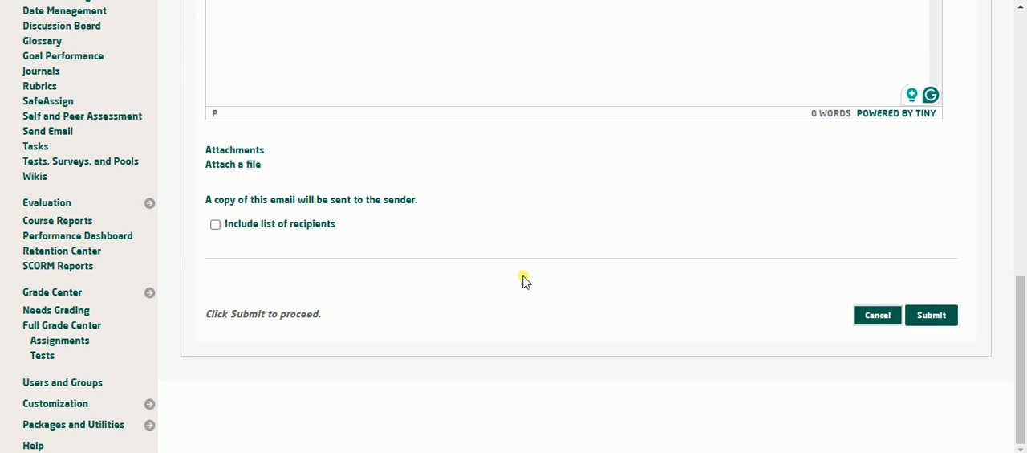
pyautogui.scroll(10, 523, 280)
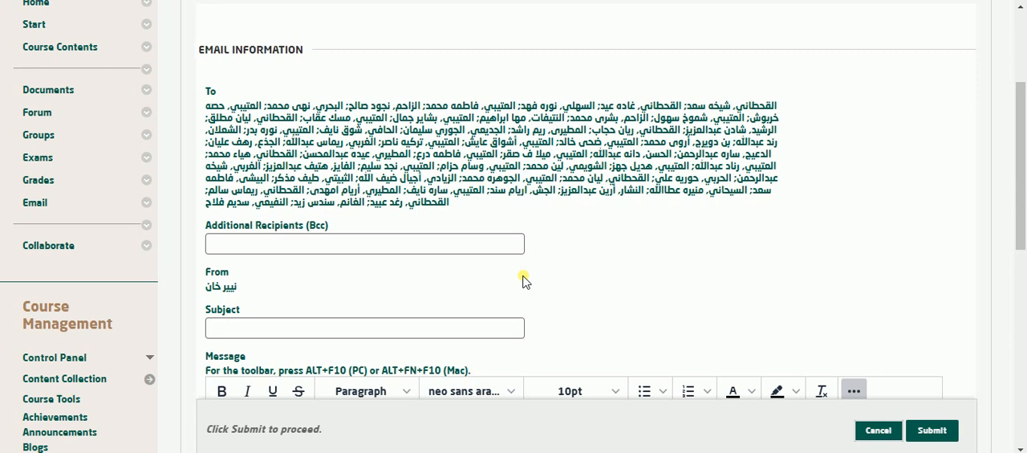
pyautogui.scroll(3, 523, 279)
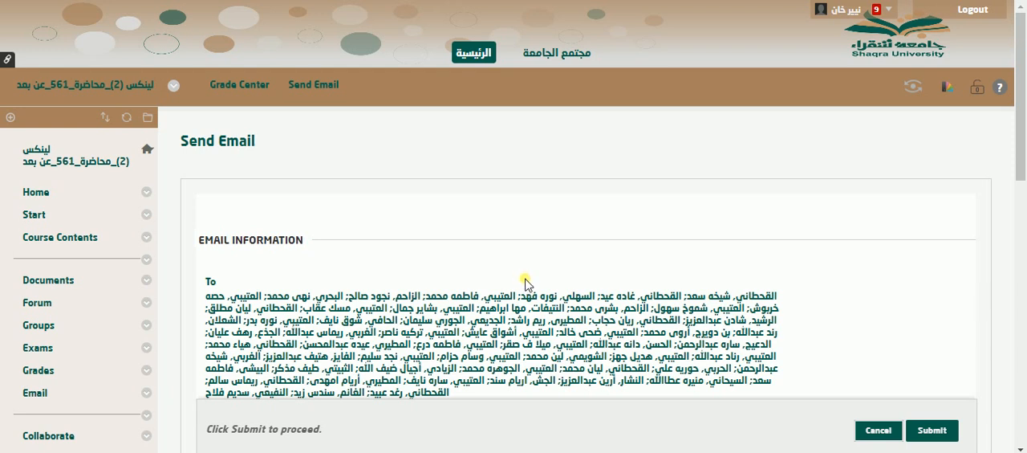
pyautogui.scroll(-10, 526, 282)
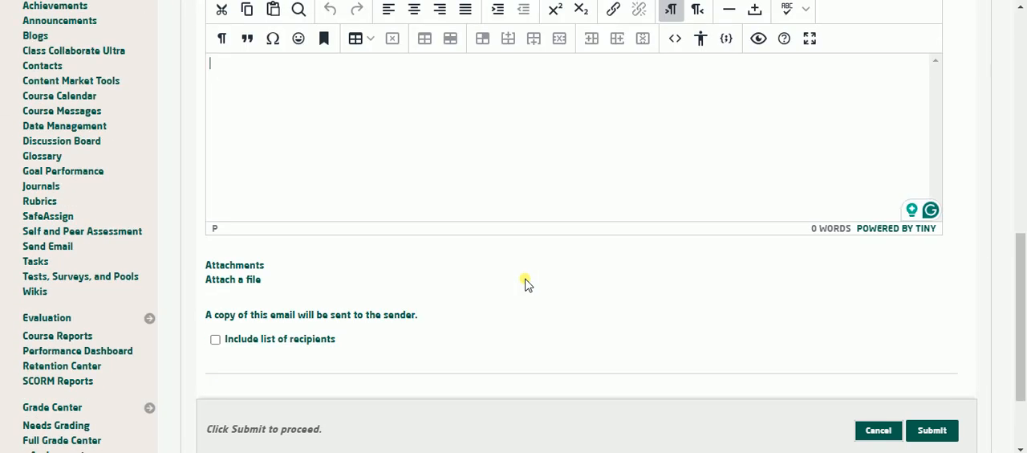
pyautogui.scroll(-2, 526, 283)
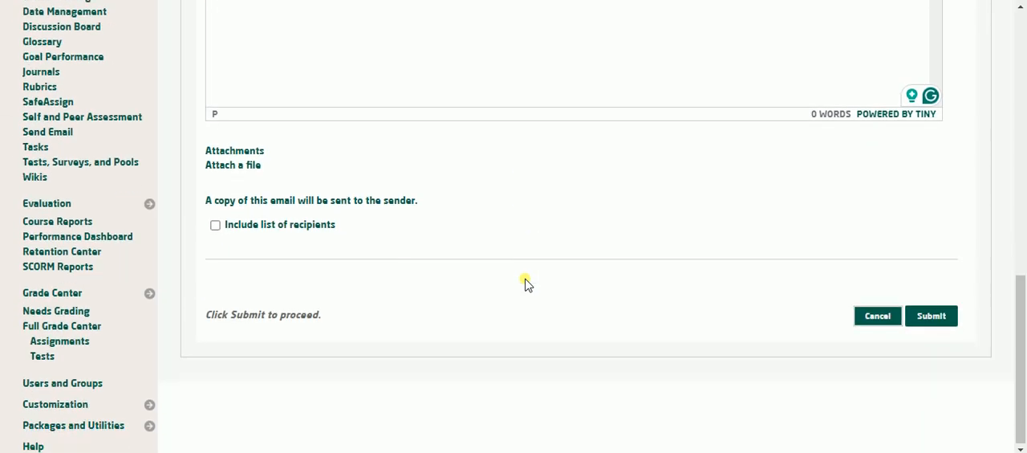
pyautogui.click(876, 316)
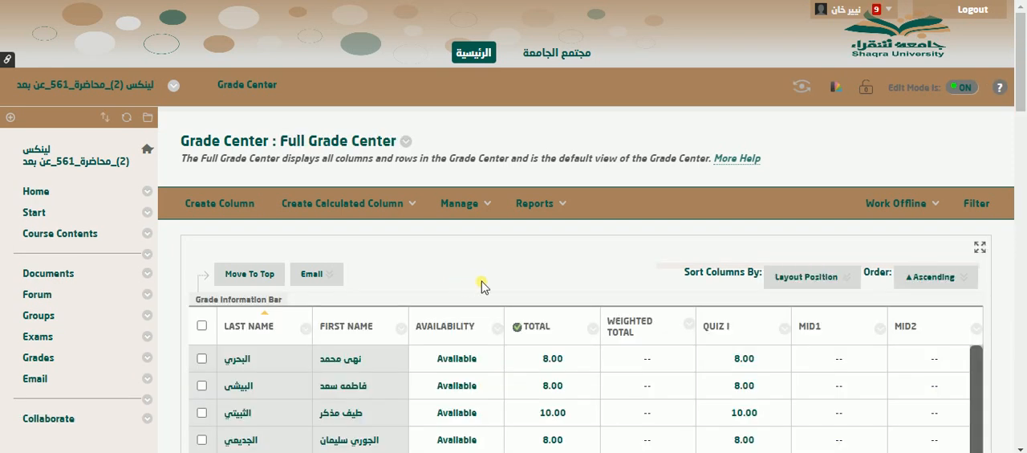
# Review the available criteria for sorting the grade columns, keeping Layout Position.
pyautogui.click(795, 278)
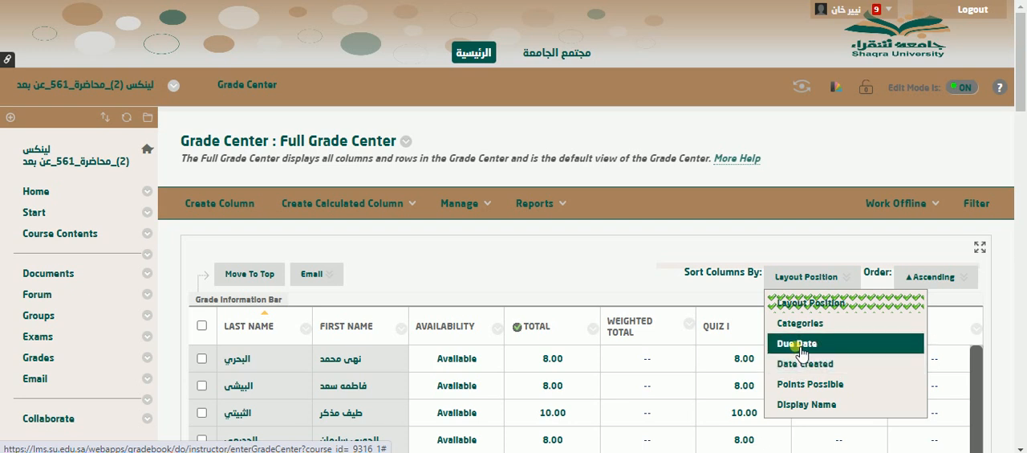
pyautogui.click(483, 257)
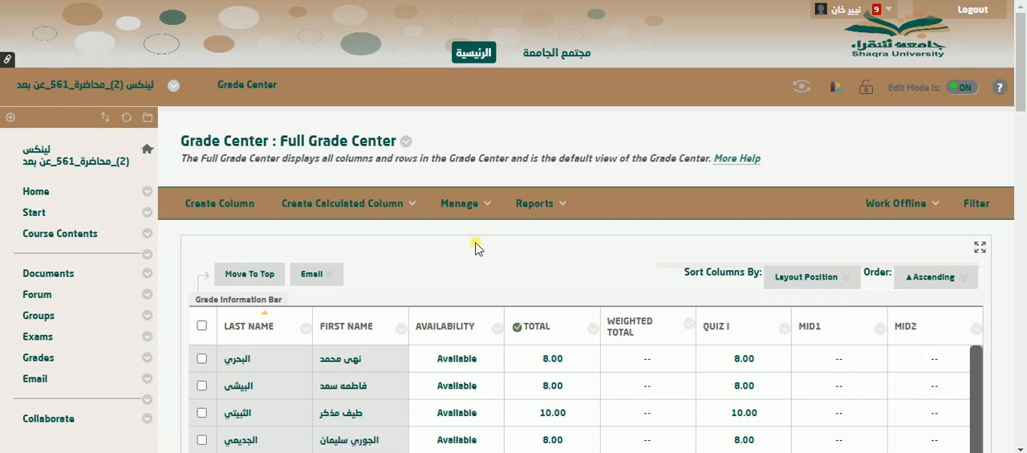
pyautogui.scroll(-2, 487, 261)
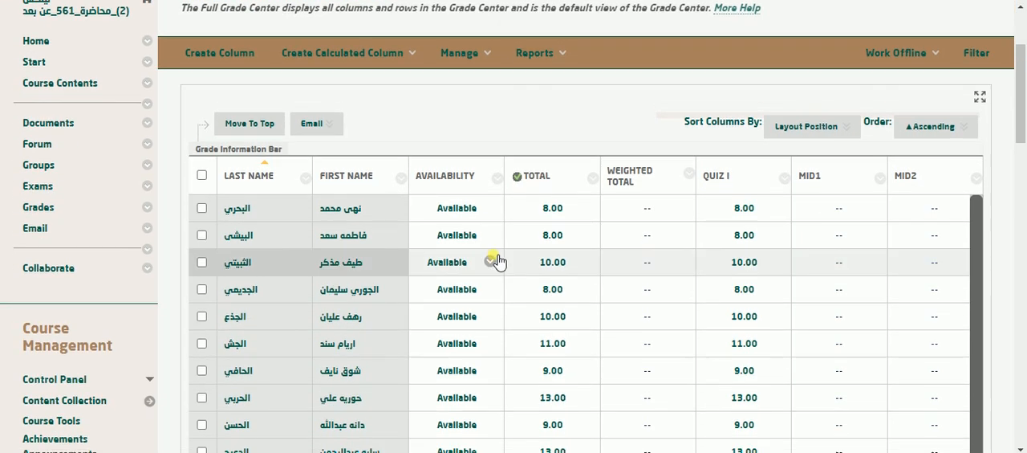
pyautogui.scroll(2, 468, 255)
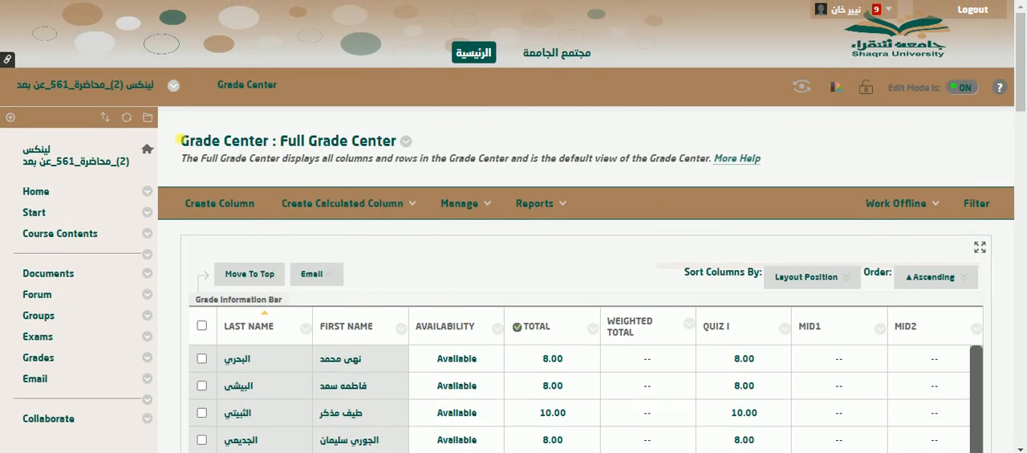
pyautogui.moveTo(180, 141); pyautogui.dragTo(317, 169)
pyautogui.click(455, 167)
# Start a new Grade Center report and include the date, institution name, course information and names of users by role in its header.
pyautogui.click(539, 203)
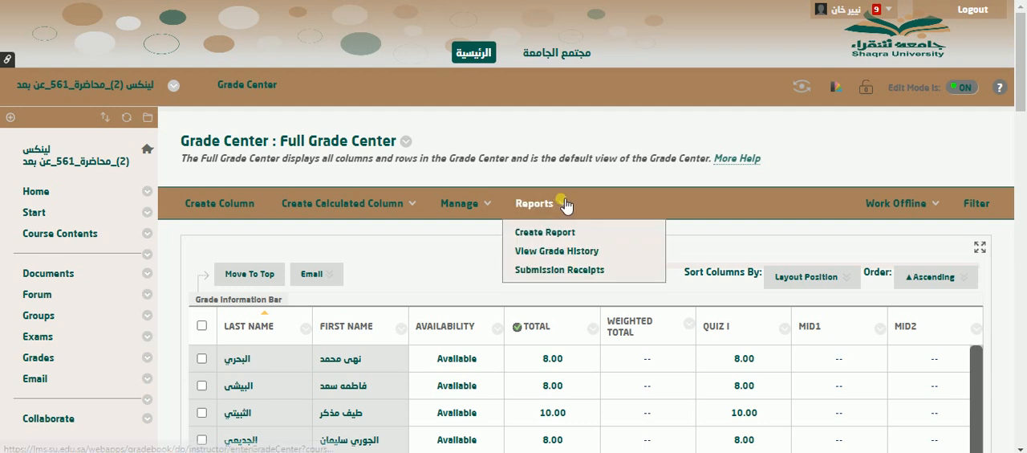
pyautogui.click(565, 234)
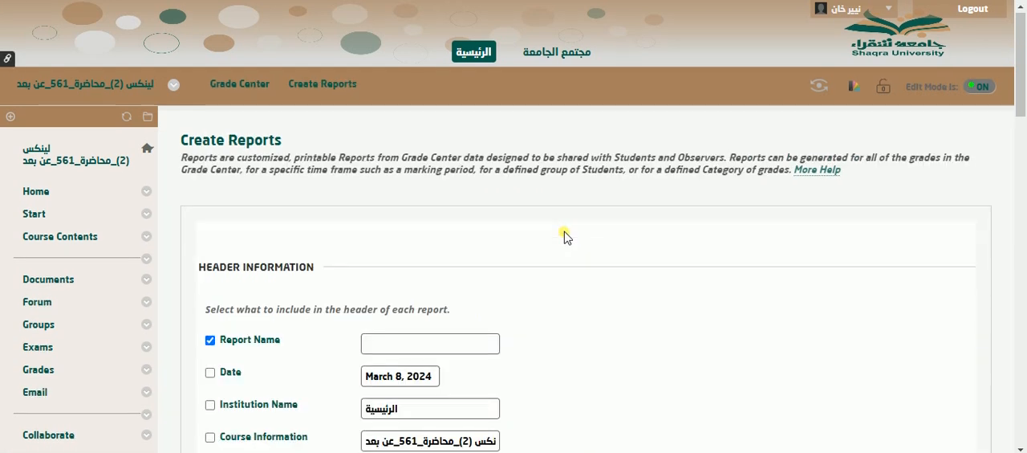
pyautogui.scroll(-3, 564, 233)
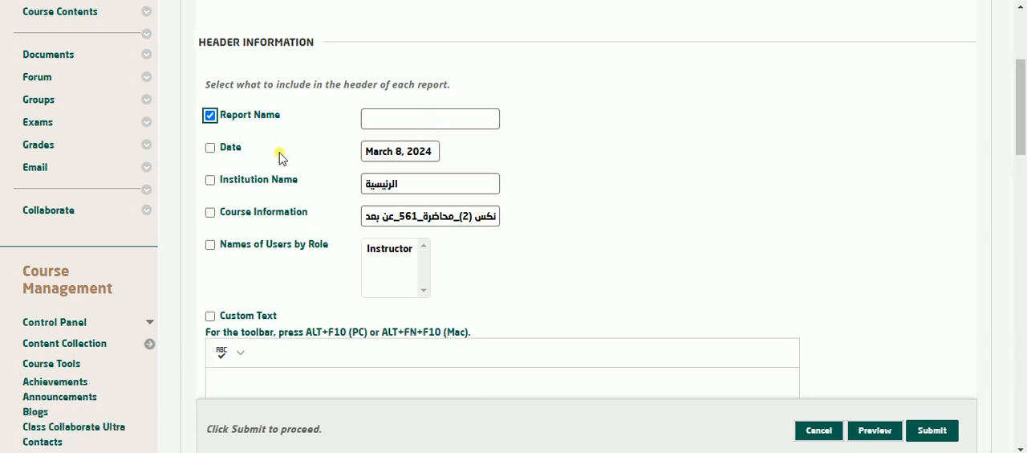
pyautogui.click(212, 149)
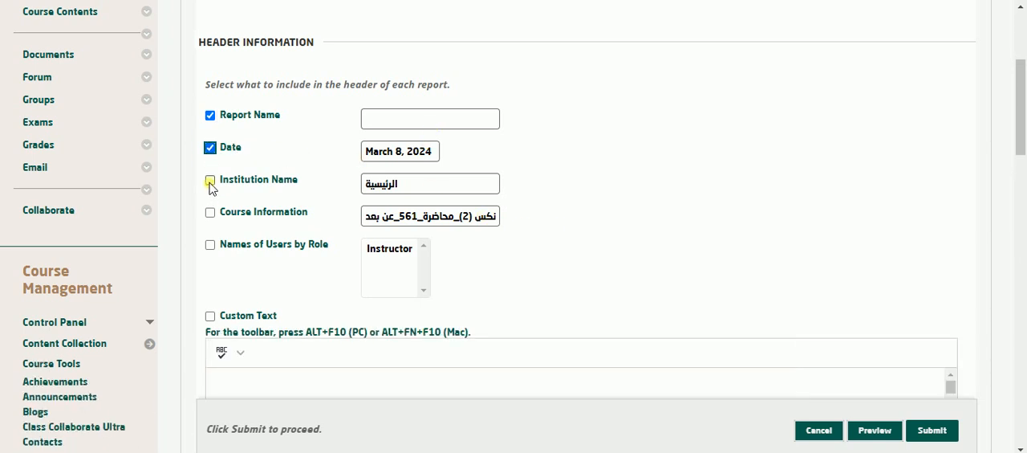
pyautogui.click(210, 182)
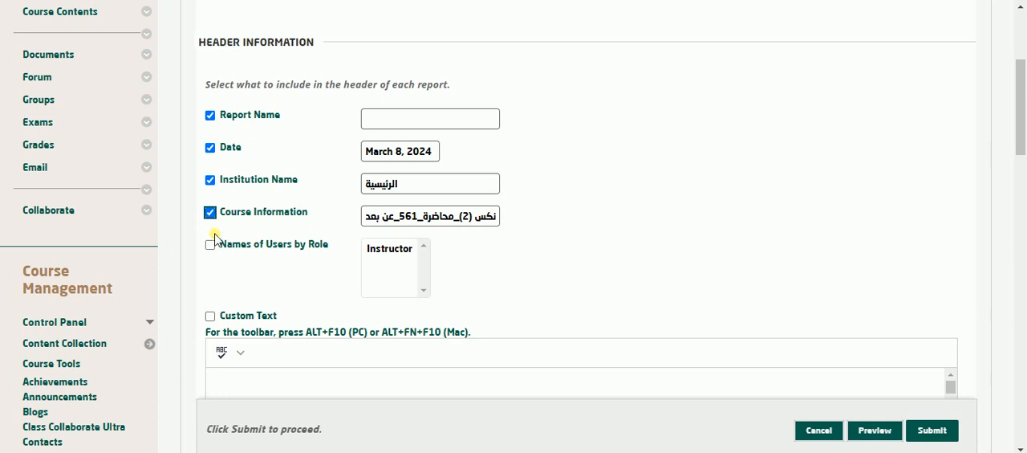
pyautogui.click(210, 245)
# Include the username, student ID and last access in the report's user information.
pyautogui.scroll(-6, 529, 265)
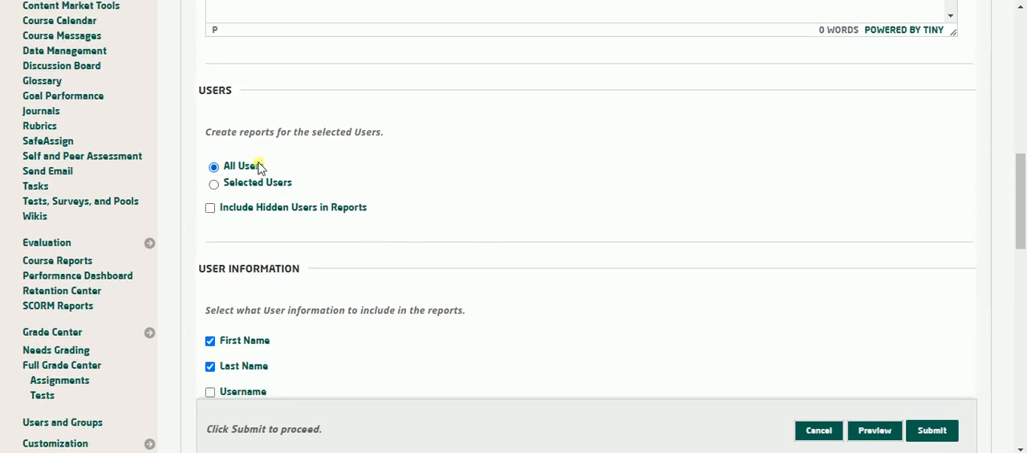
pyautogui.scroll(-1, 249, 168)
pyautogui.scroll(-2, 251, 172)
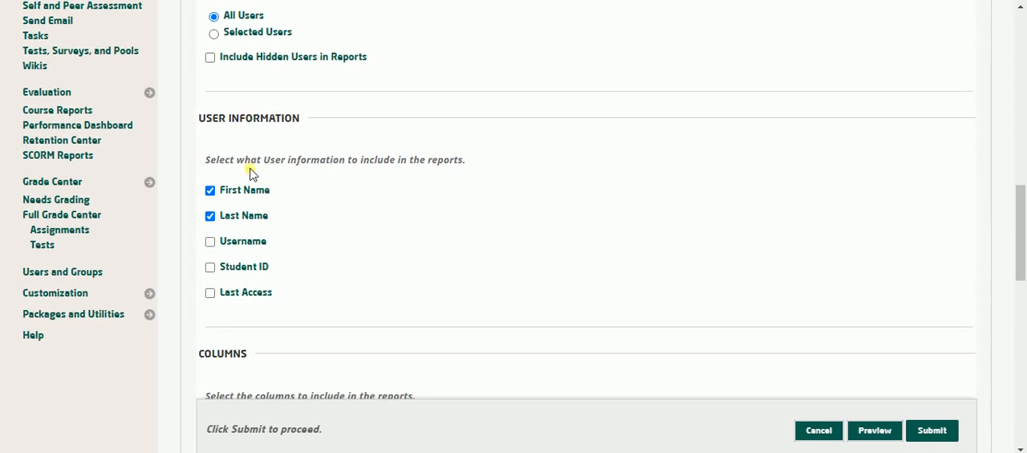
pyautogui.click(258, 243)
pyautogui.click(264, 273)
pyautogui.click(269, 297)
# Set the report to cover all columns and include each column's description.
pyautogui.scroll(-3, 466, 253)
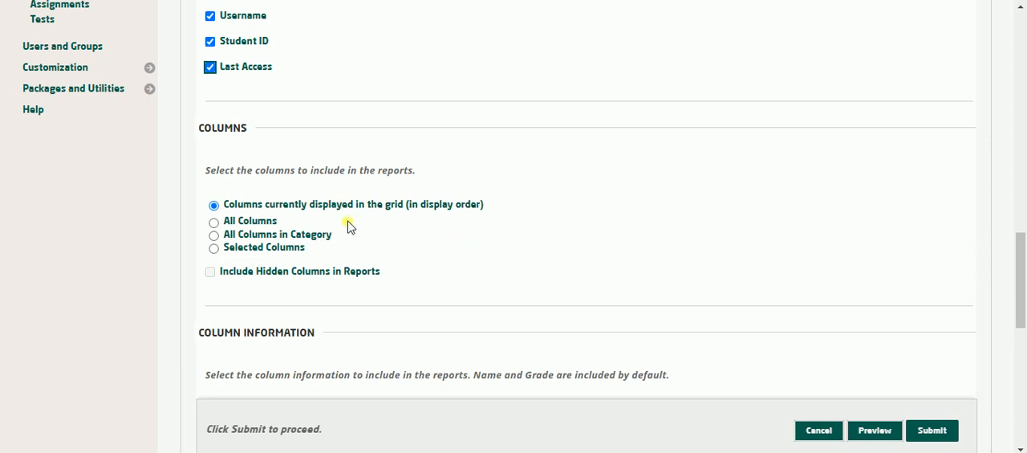
pyautogui.click(271, 221)
pyautogui.scroll(-3, 478, 250)
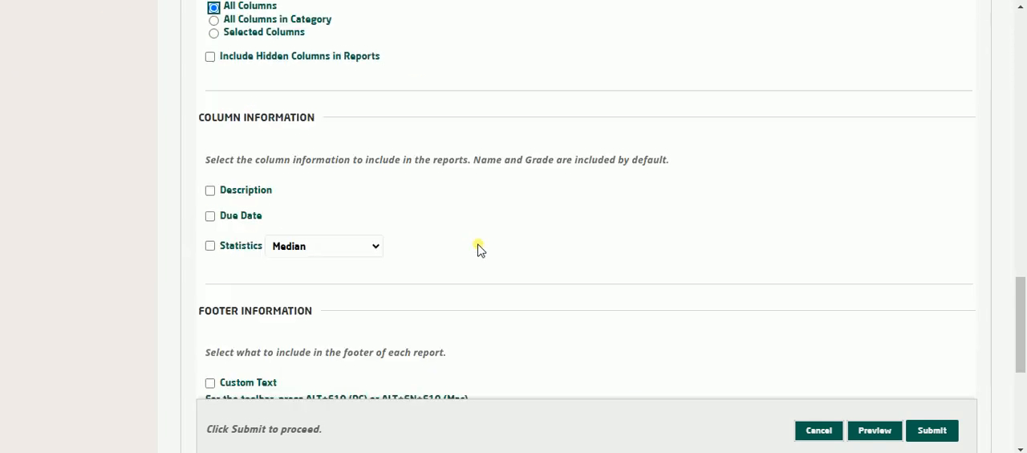
pyautogui.click(243, 181)
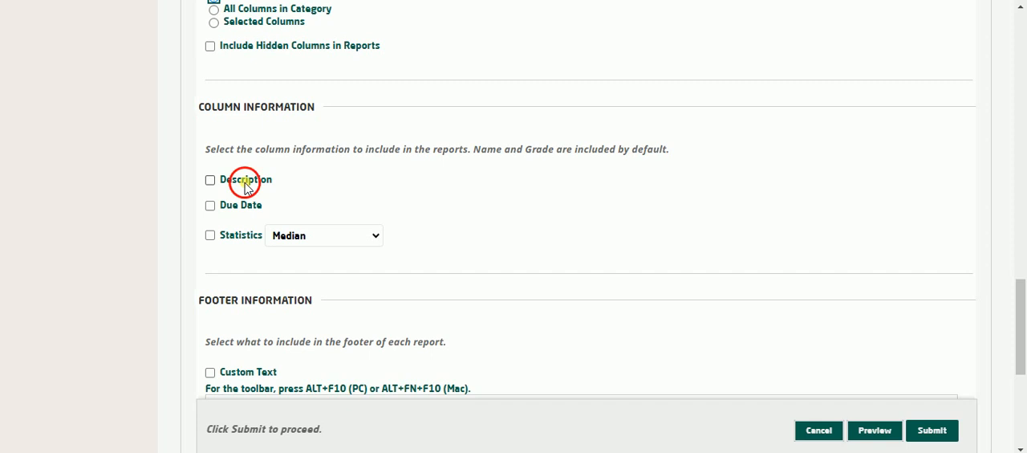
# Try to preview the report with the report name left empty and no footer options selected.
pyautogui.scroll(-3, 400, 219)
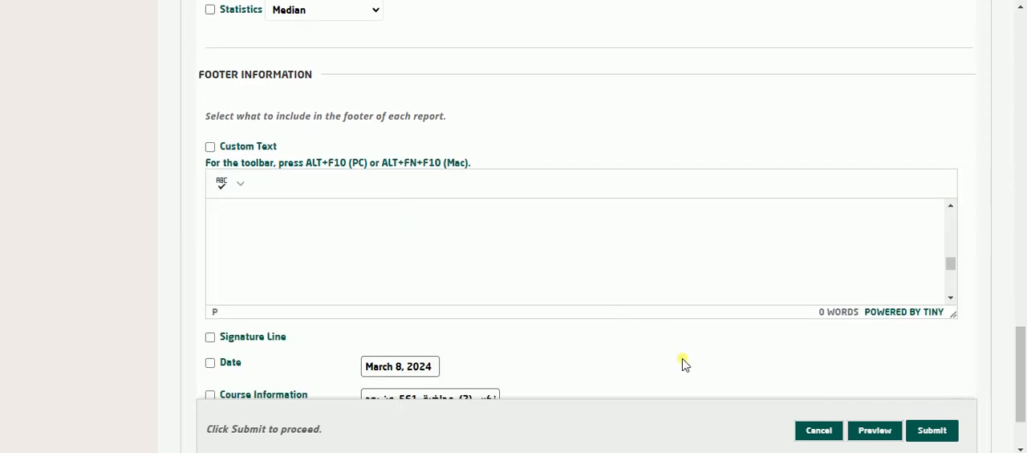
pyautogui.scroll(-1, 686, 361)
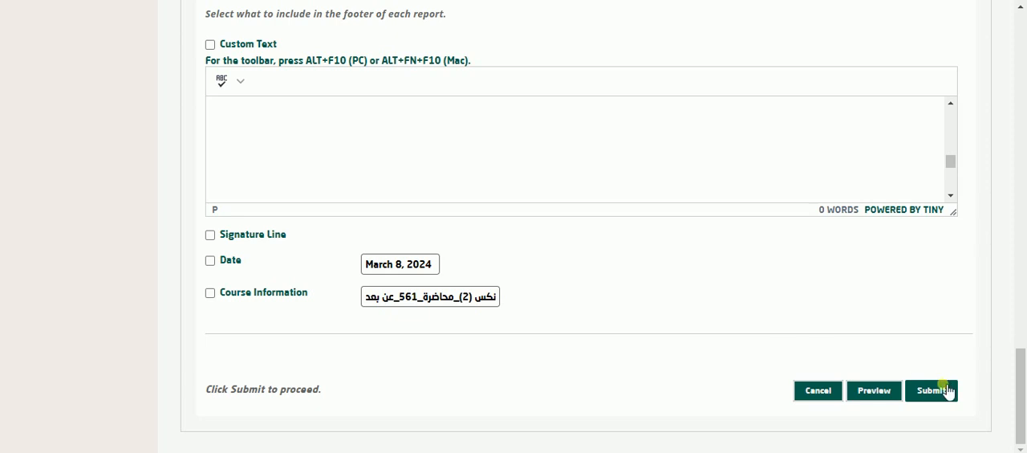
pyautogui.click(863, 392)
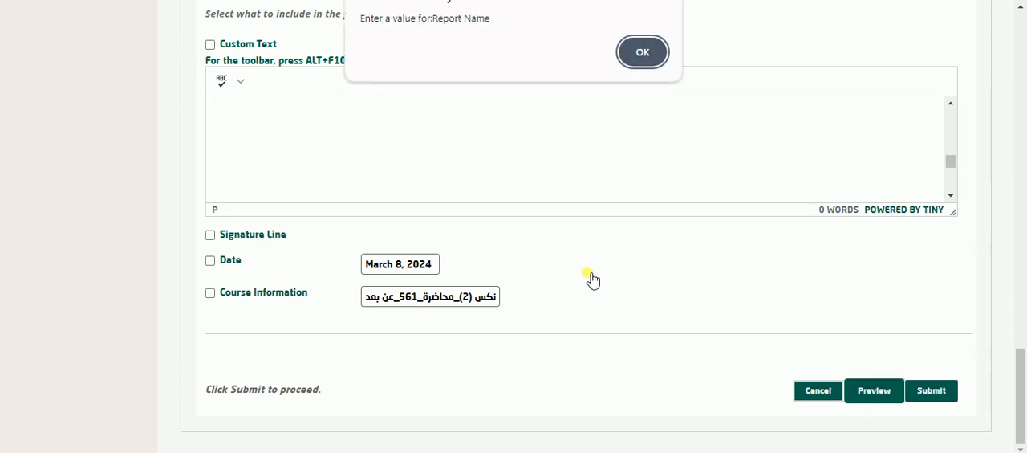
pyautogui.click(639, 51)
# Name the report DemoReport in the header information and preview it.
pyautogui.scroll(3, 442, 178)
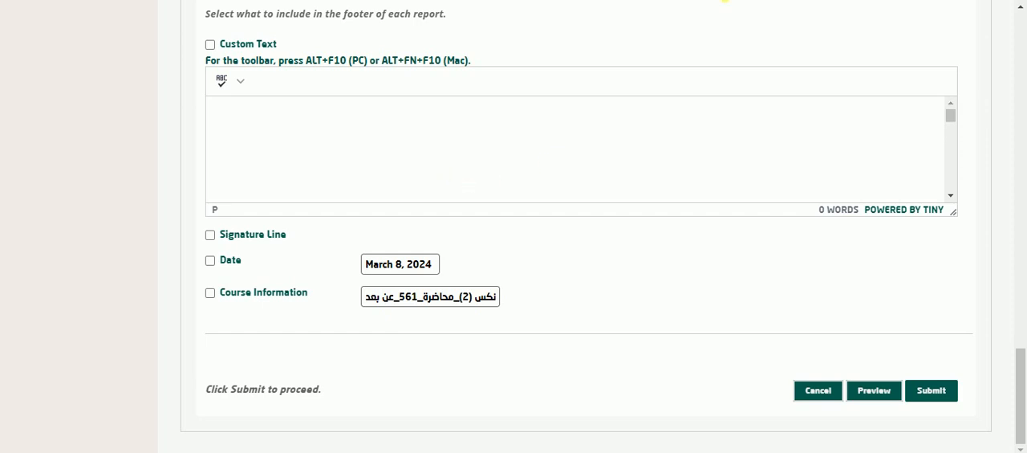
pyautogui.scroll(8, 676, 39)
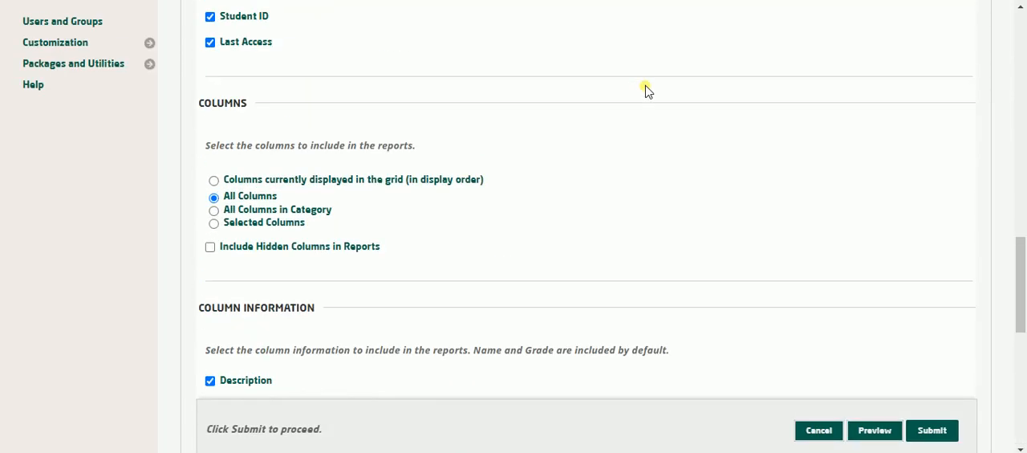
pyautogui.scroll(10, 647, 90)
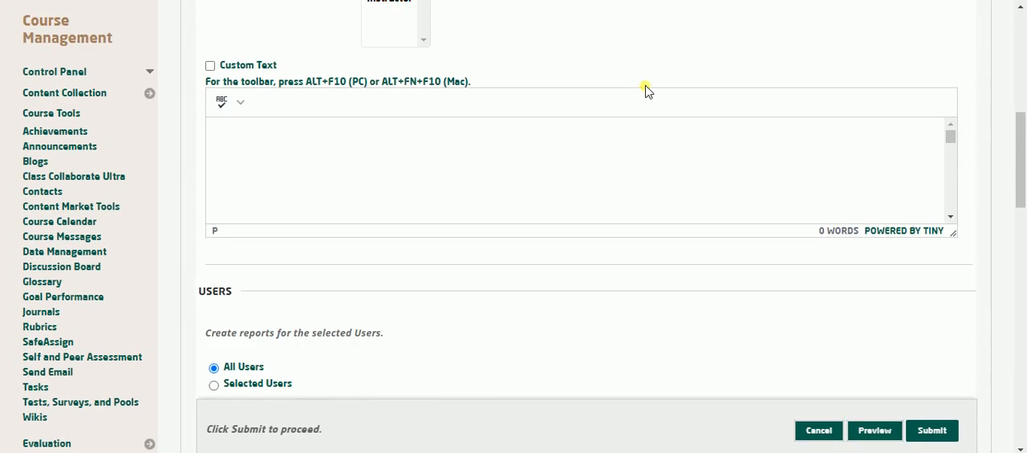
pyautogui.scroll(4, 646, 89)
pyautogui.scroll(-4, 646, 88)
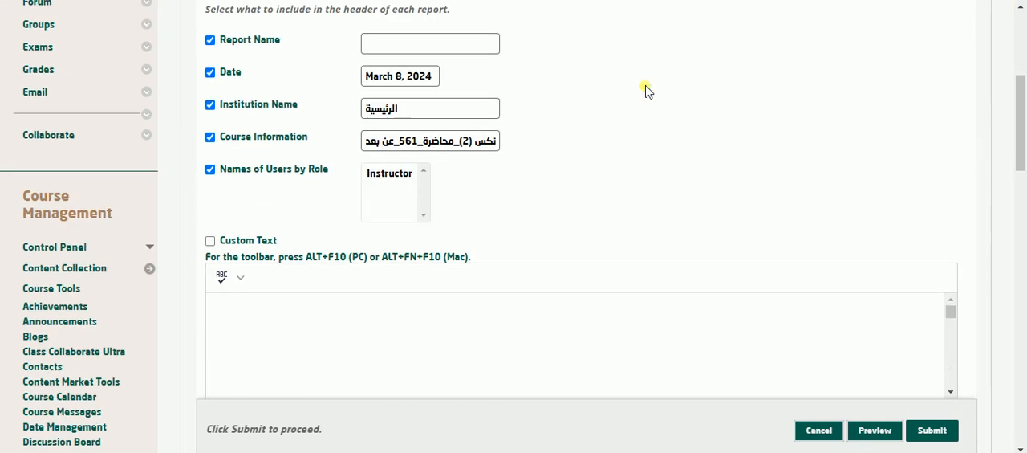
pyautogui.click(481, 45)
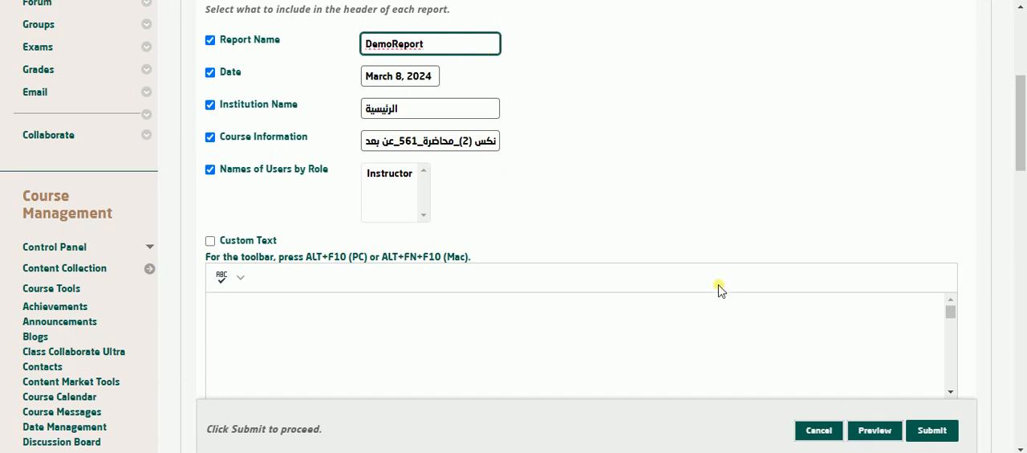
pyautogui.click(868, 428)
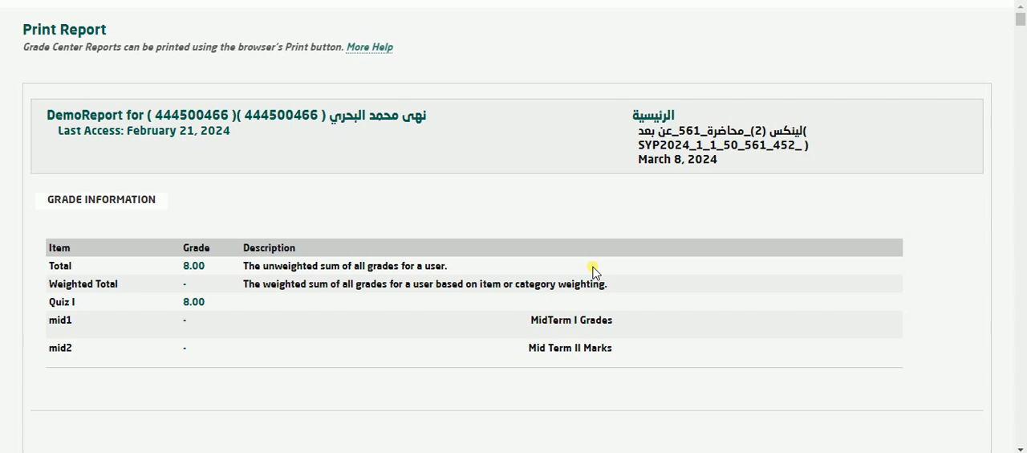
# Examine the header and grade information in the first students' pages of the report preview.
pyautogui.scroll(-6, 592, 271)
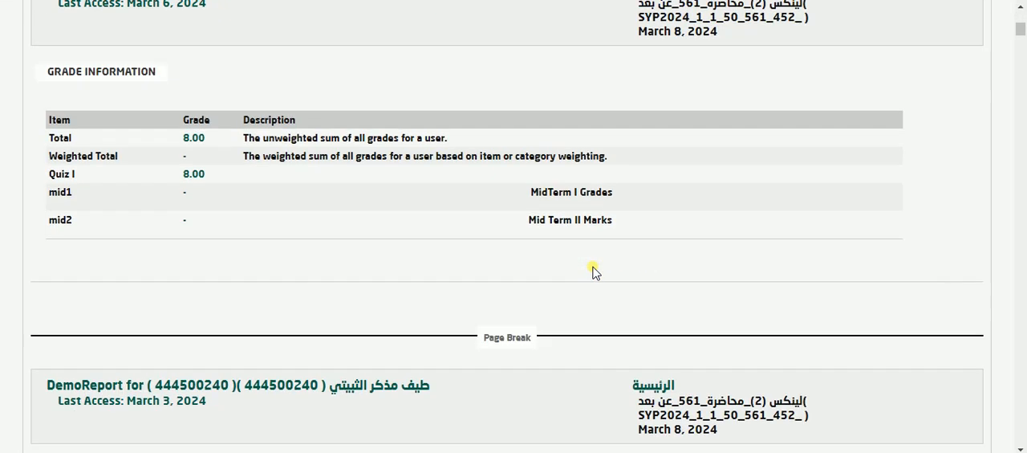
pyautogui.scroll(-3, 592, 270)
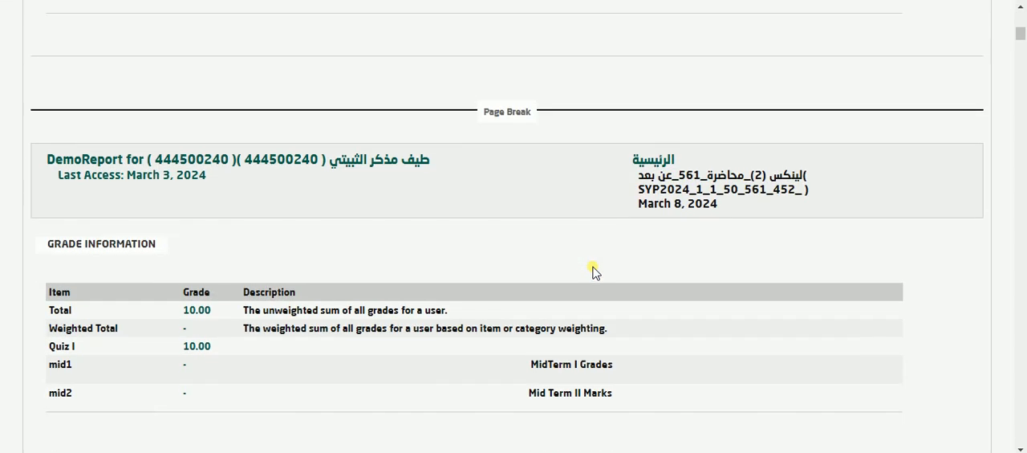
pyautogui.scroll(-3, 594, 271)
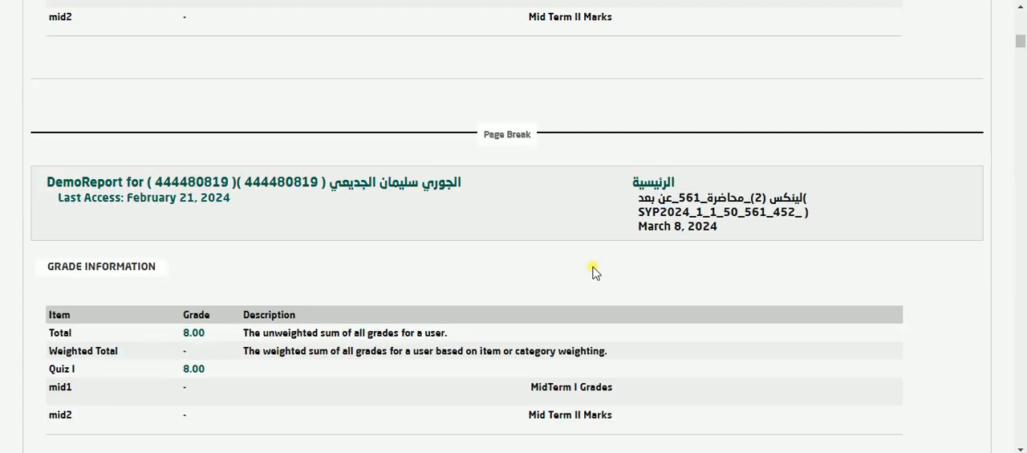
pyautogui.scroll(-3, 595, 271)
pyautogui.scroll(-6, 592, 271)
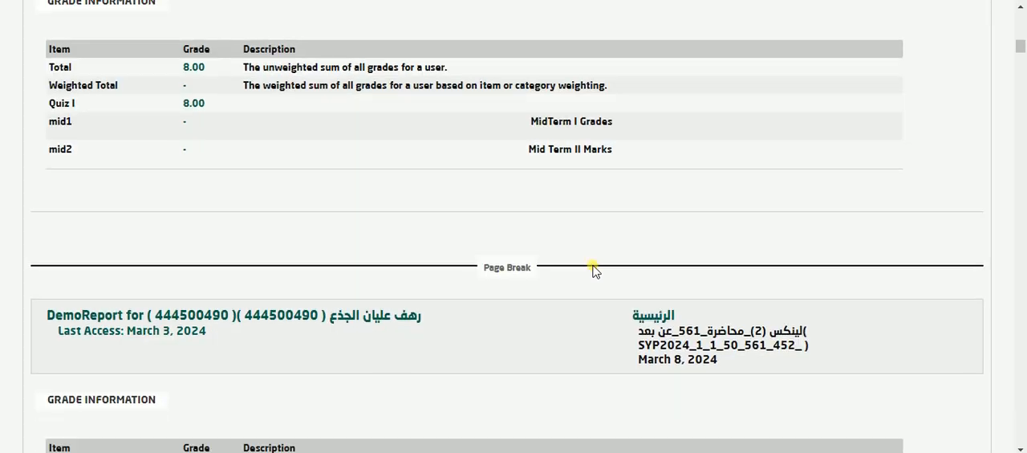
pyautogui.scroll(-3, 592, 271)
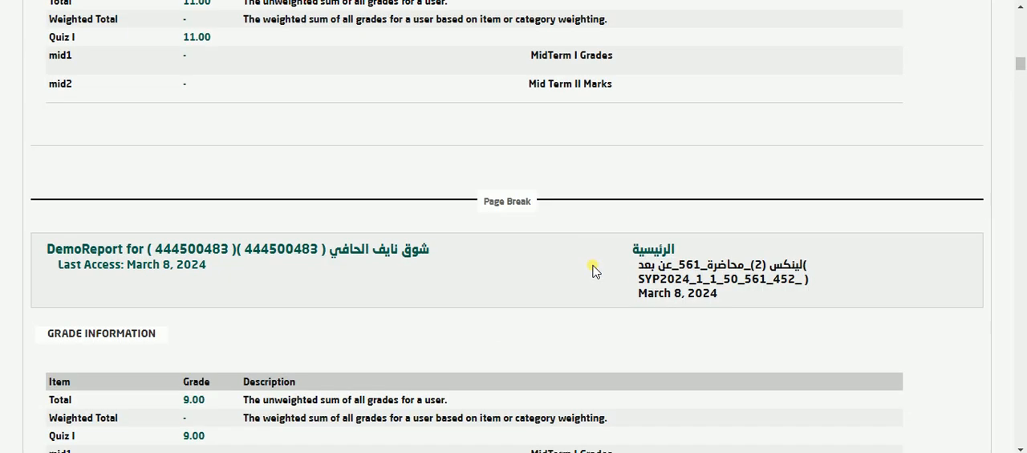
pyautogui.scroll(-3, 593, 270)
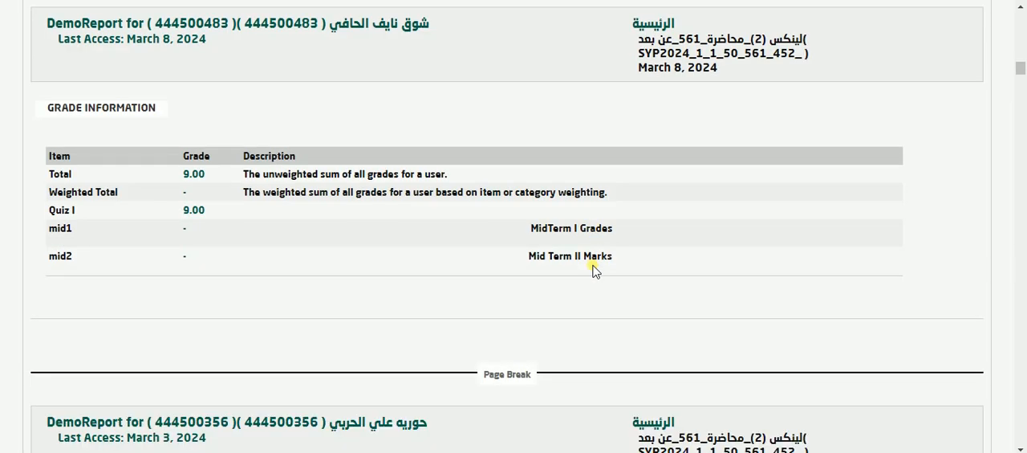
# Review the additional print settings for the report, such as paper size, margins and quality, and cancel printing.
pyautogui.hotkey('ctrl', 'p')
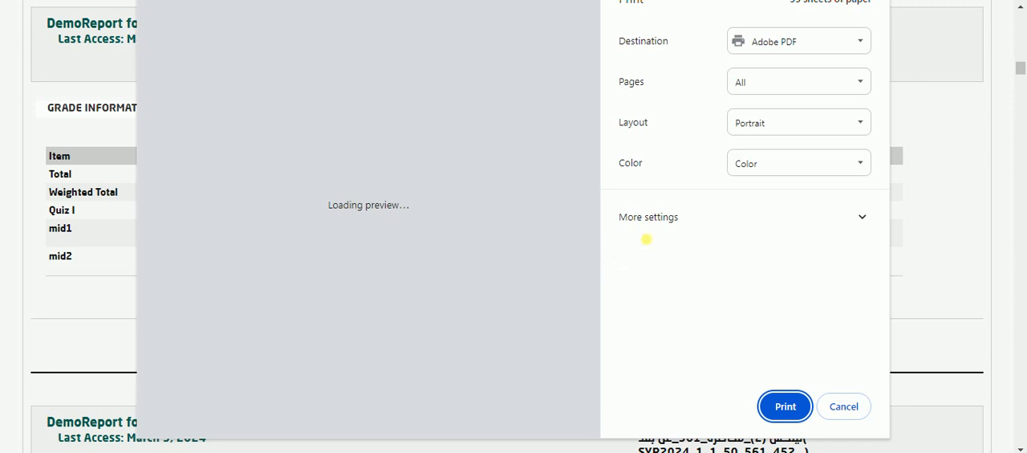
pyautogui.click(665, 228)
pyautogui.scroll(-3, 666, 229)
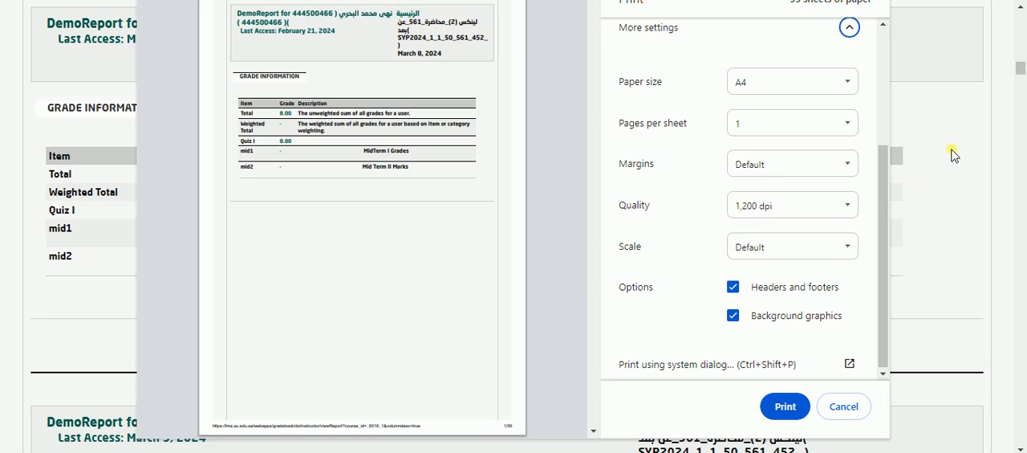
pyautogui.click(844, 409)
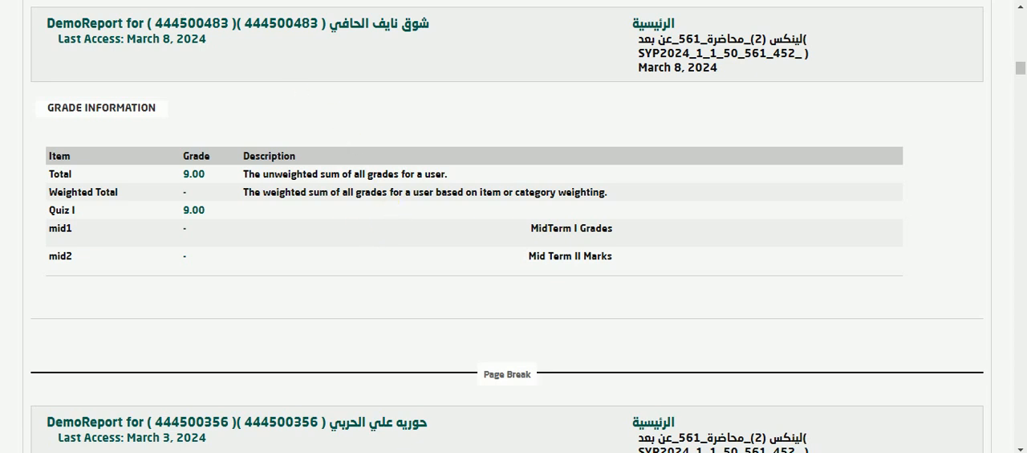
# Look through further student pages of the report and close the preview to return to the report form.
pyautogui.scroll(-13, 393, 212)
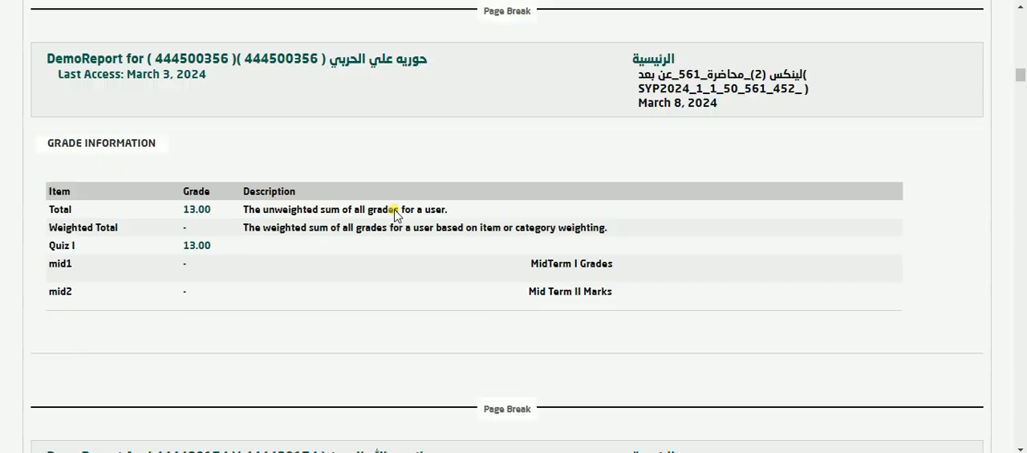
pyautogui.scroll(-16, 395, 215)
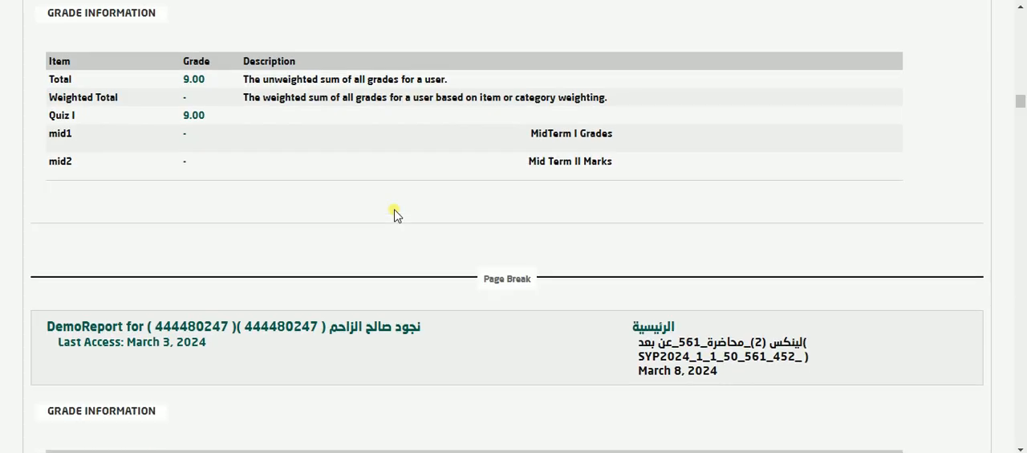
pyautogui.scroll(-13, 395, 215)
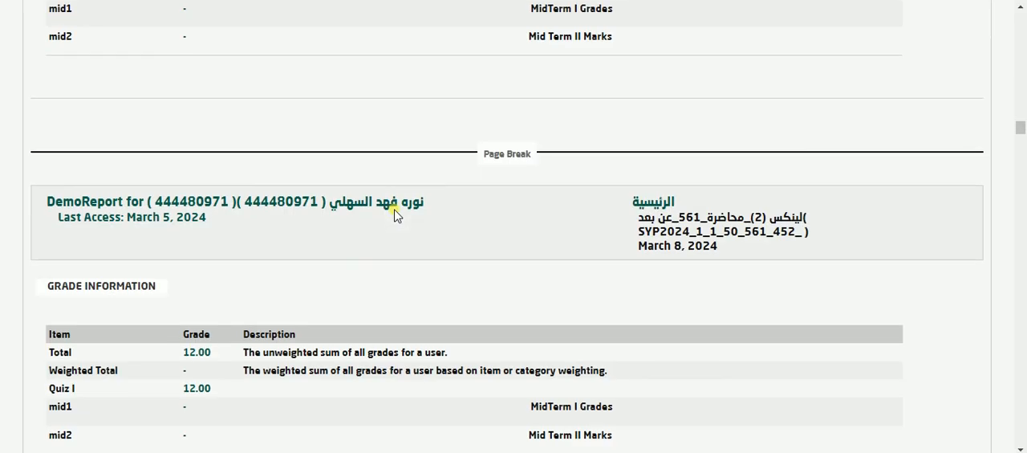
pyautogui.scroll(-6, 395, 215)
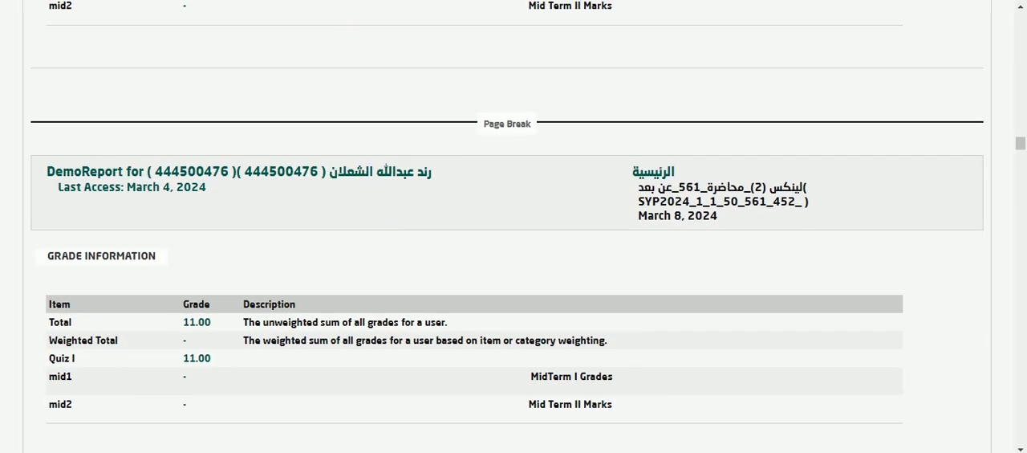
pyautogui.hotkey('ctrl', 'w')
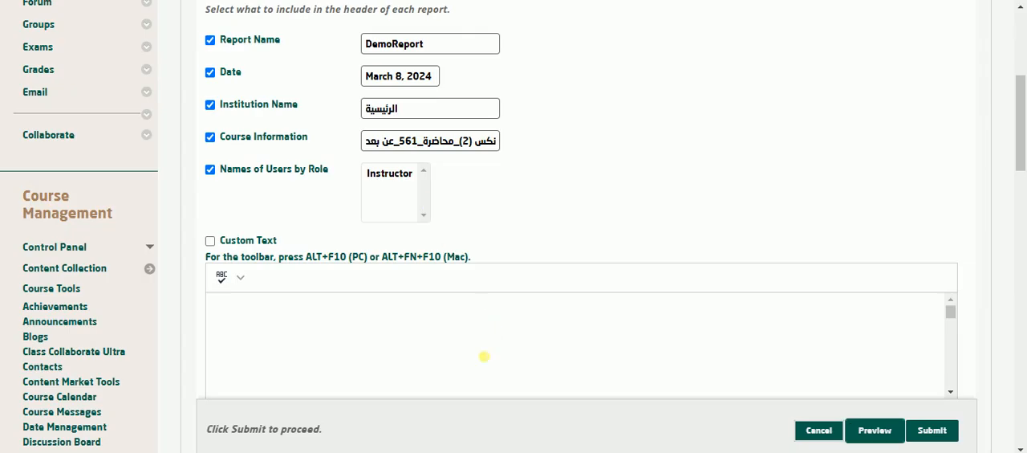
# Restrict the report to selected columns and choose Weighted Total, Quiz I, mid1 and mid2.
pyautogui.scroll(1, 584, 228)
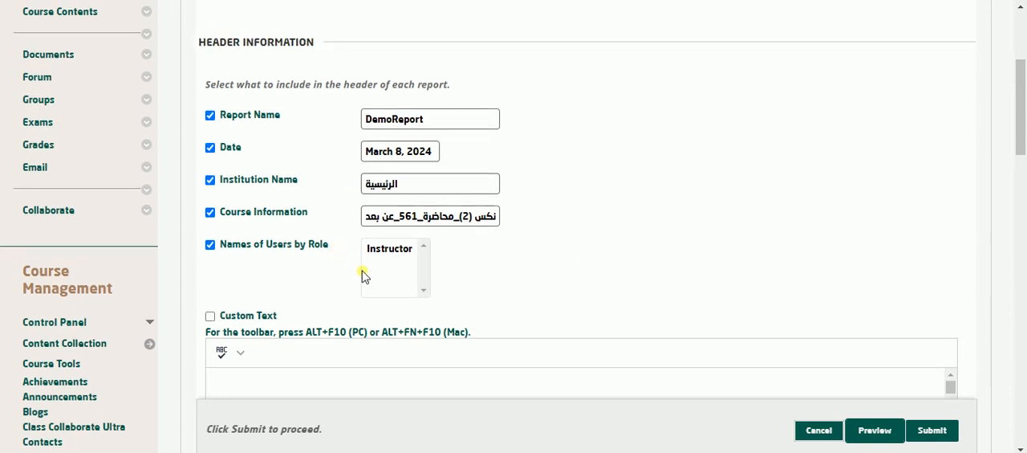
pyautogui.scroll(-2, 406, 286)
pyautogui.scroll(-2, 410, 289)
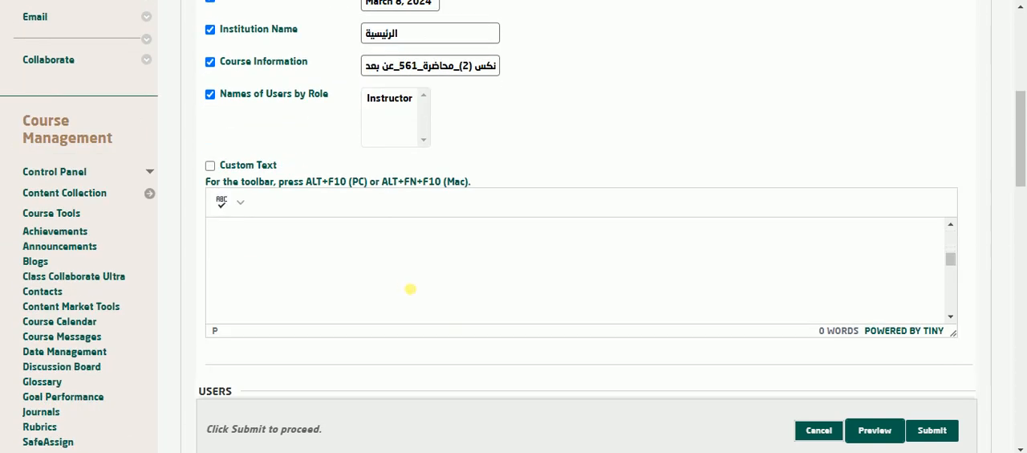
pyautogui.scroll(-3, 438, 361)
pyautogui.scroll(-3, 438, 361)
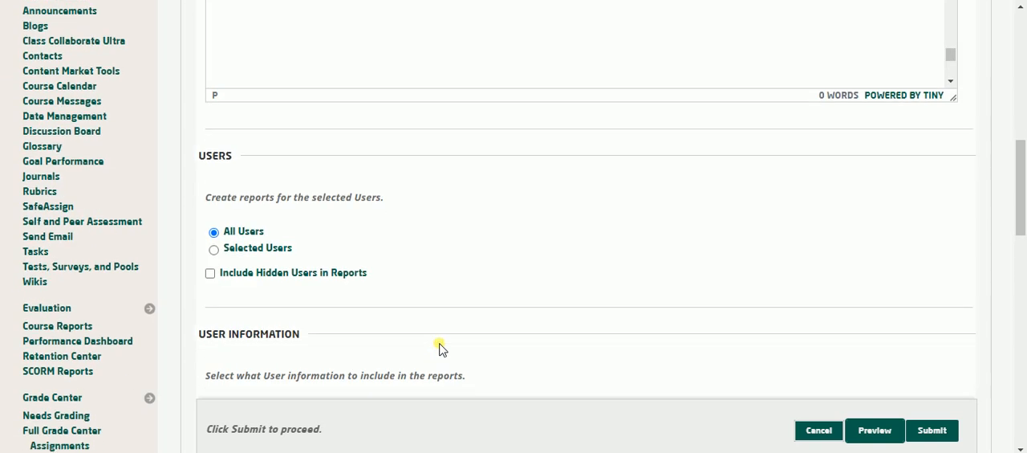
pyautogui.scroll(-4, 441, 346)
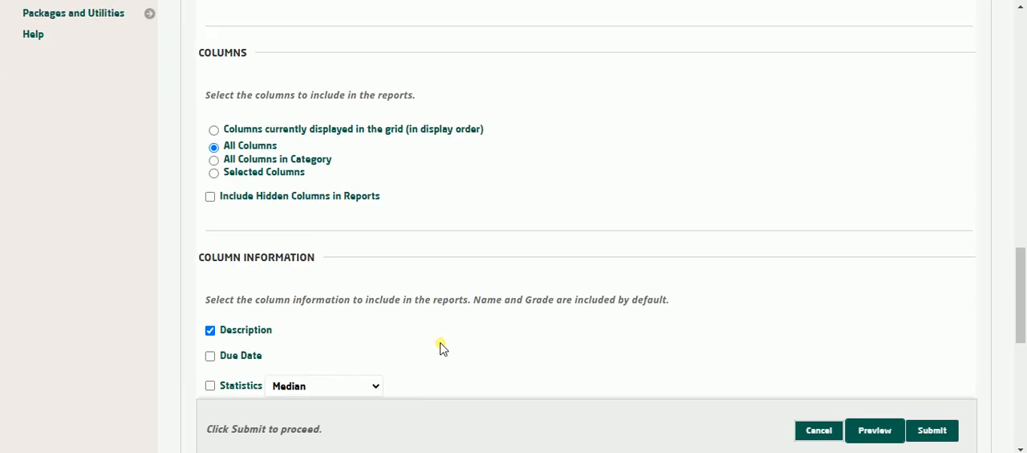
pyautogui.scroll(-1, 442, 346)
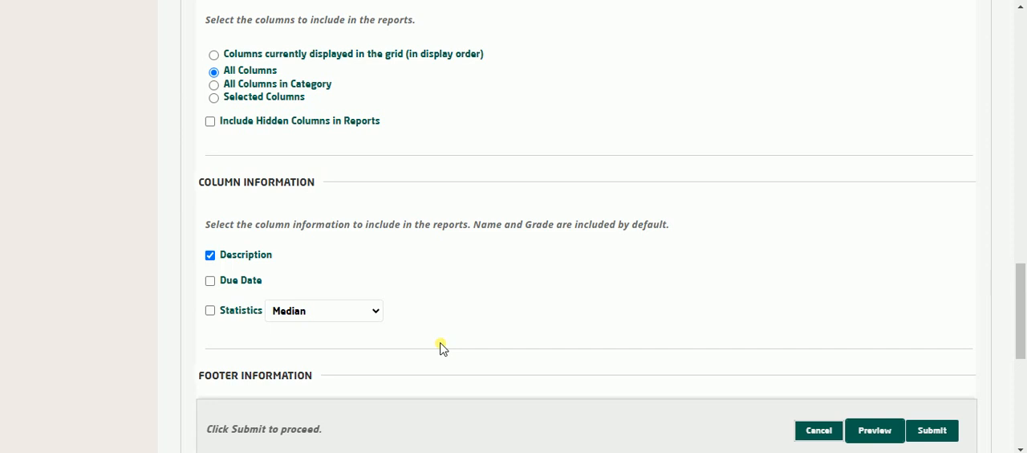
pyautogui.click(280, 97)
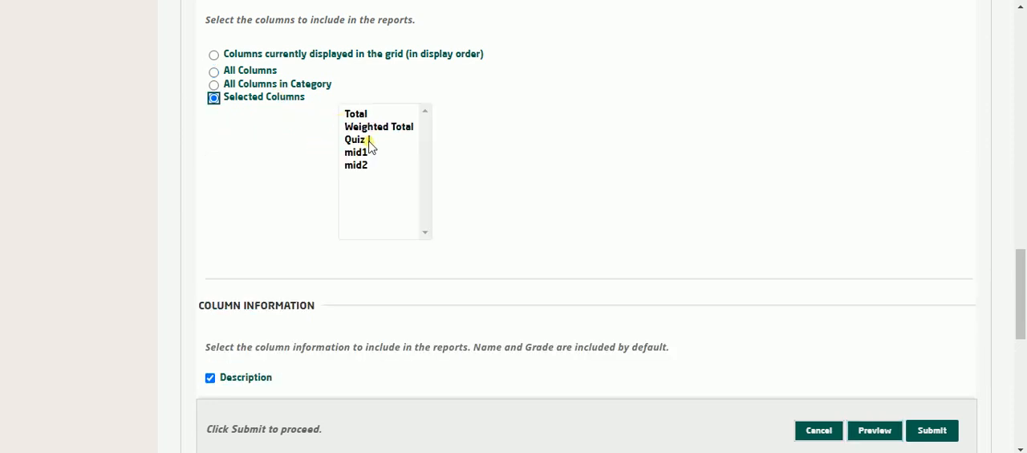
pyautogui.click(367, 141)
pyautogui.click(365, 154)
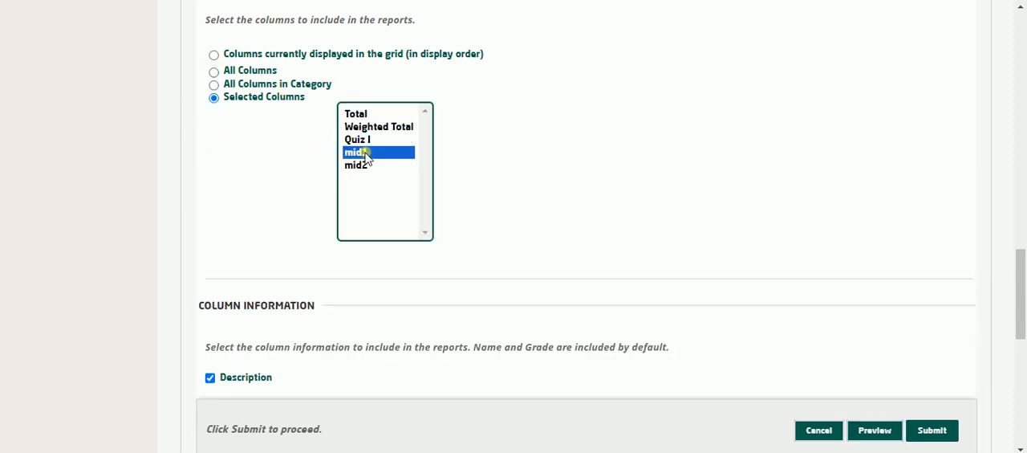
pyautogui.keyDown('ctrl'); pyautogui.click(380, 166); pyautogui.keyUp('ctrl')
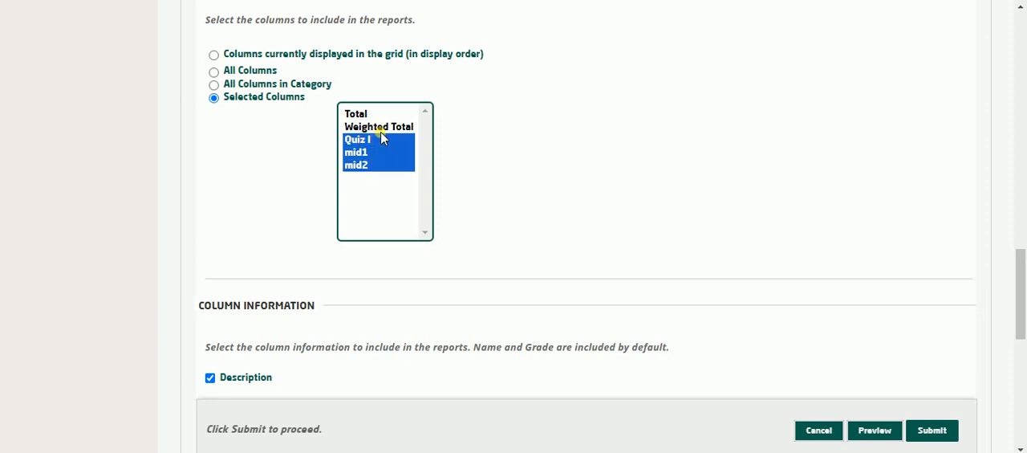
pyautogui.keyDown('ctrl'); pyautogui.click(382, 126); pyautogui.keyUp('ctrl')
pyautogui.click(486, 176)
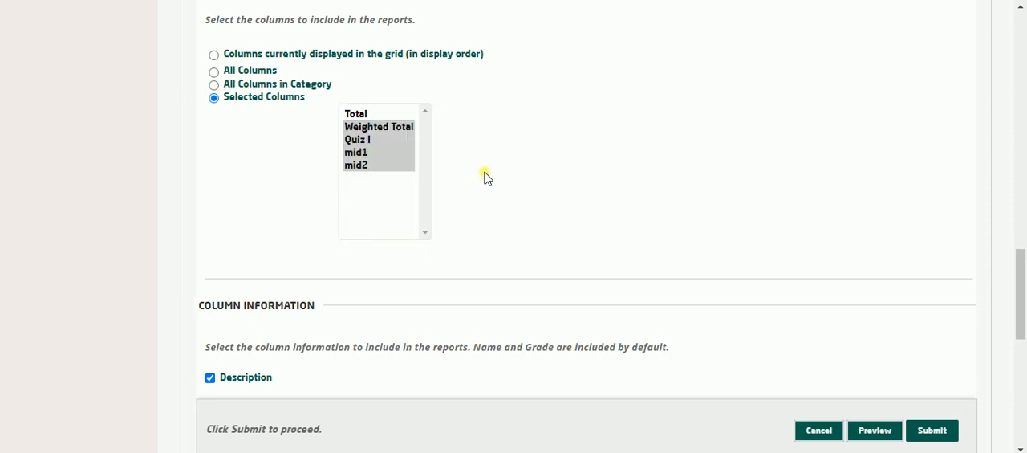
# Review the column and footer information options of the report, and return to the Grade Center without submitting.
pyautogui.scroll(-3, 520, 249)
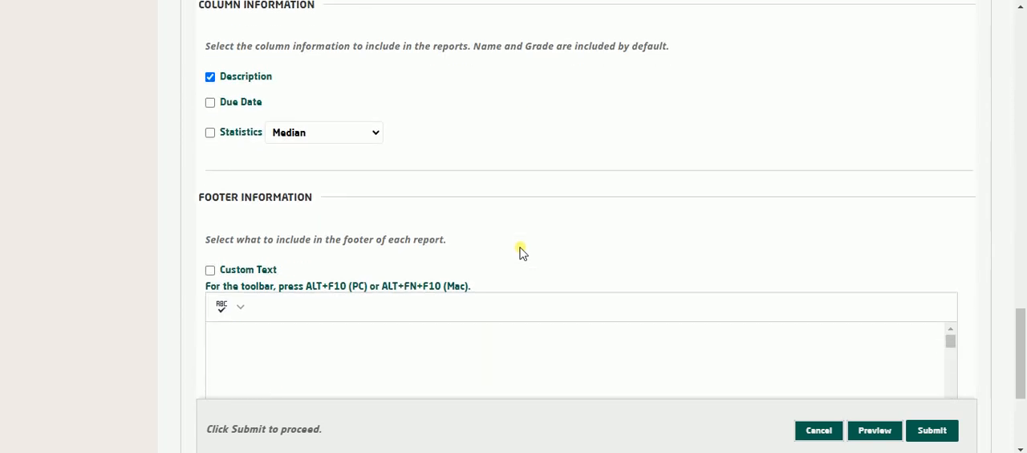
pyautogui.scroll(-3, 519, 252)
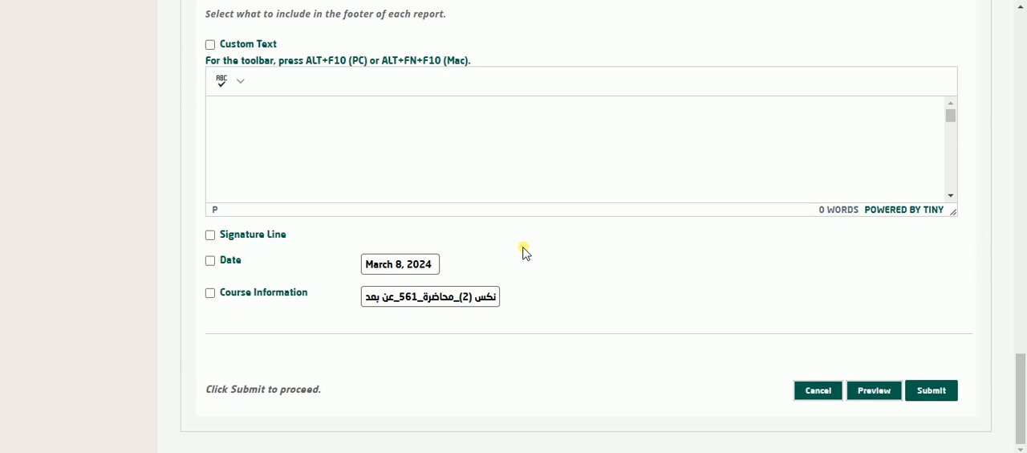
pyautogui.scroll(10, 680, 363)
pyautogui.scroll(-4, 680, 367)
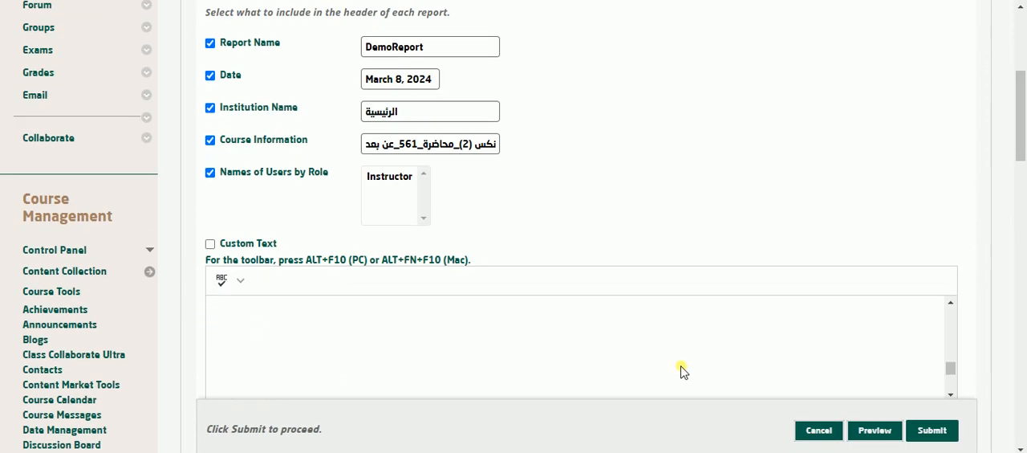
pyautogui.scroll(4, 680, 370)
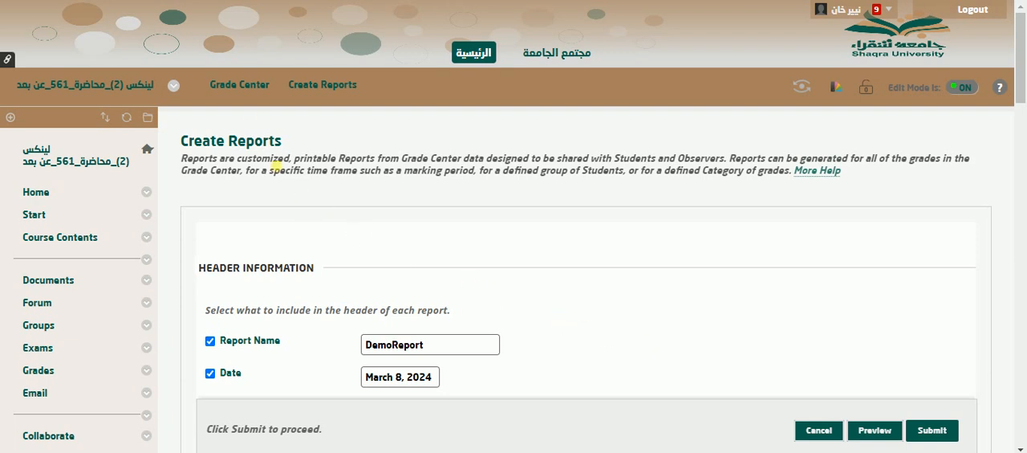
pyautogui.click(242, 85)
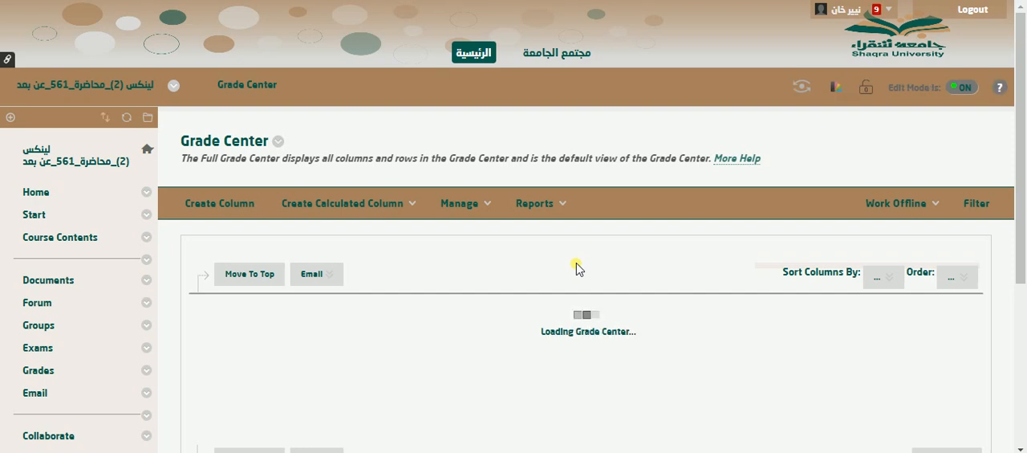
# Try to set the minimum number of rows displayed in the grade grid to 54 and check the end of the student list.
pyautogui.scroll(-1, 578, 267)
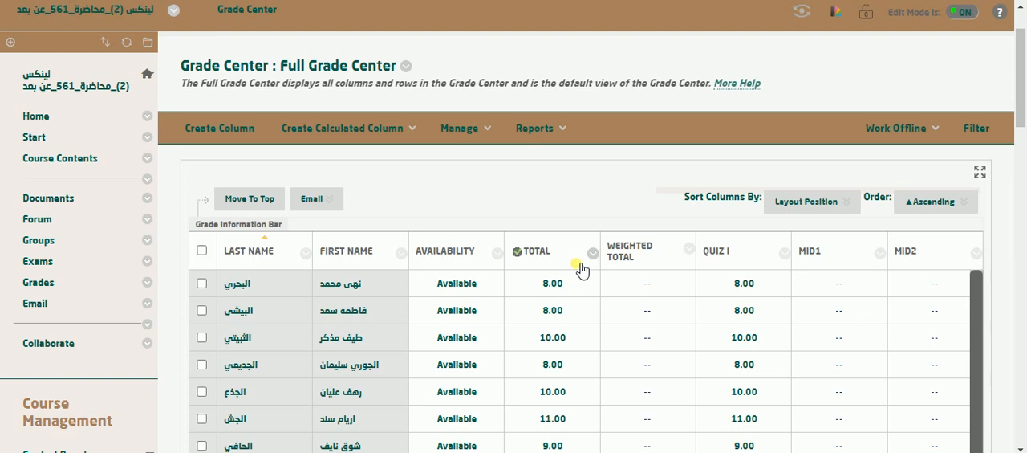
pyautogui.scroll(-2, 582, 270)
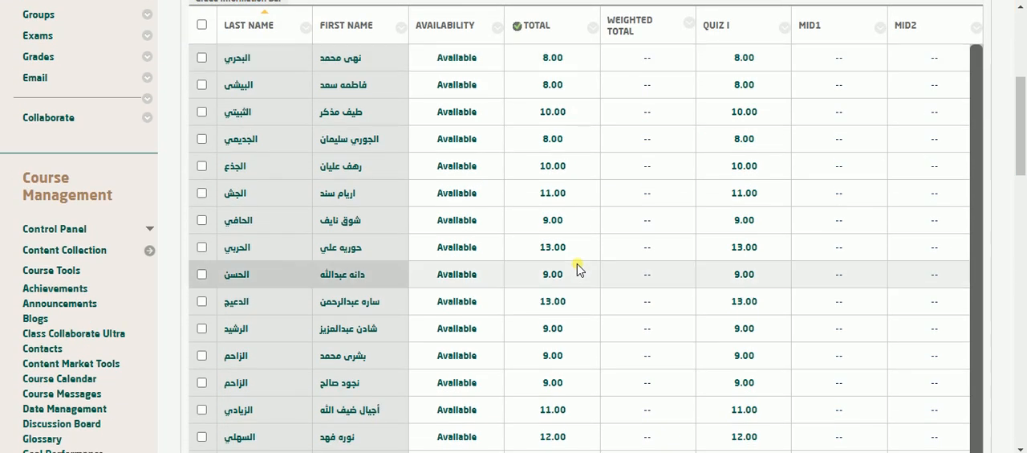
pyautogui.scroll(-5, 579, 269)
pyautogui.scroll(-10, 579, 268)
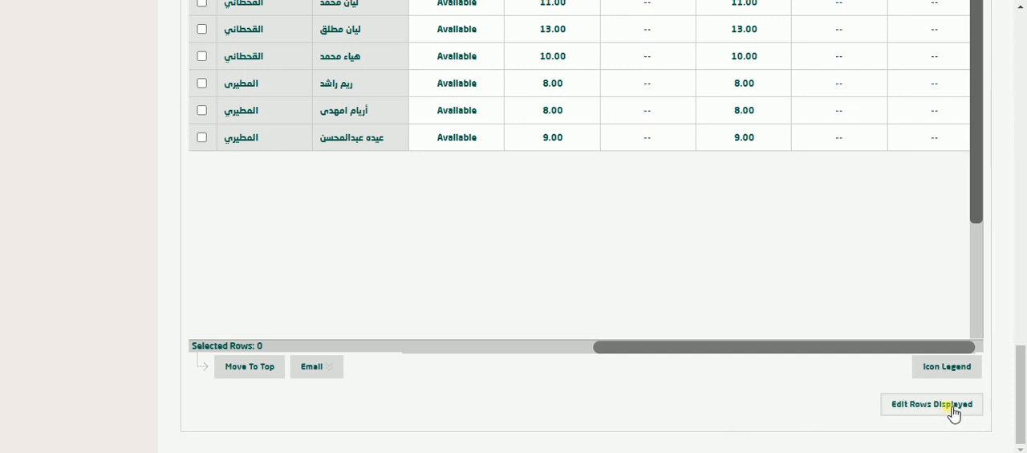
pyautogui.click(911, 405)
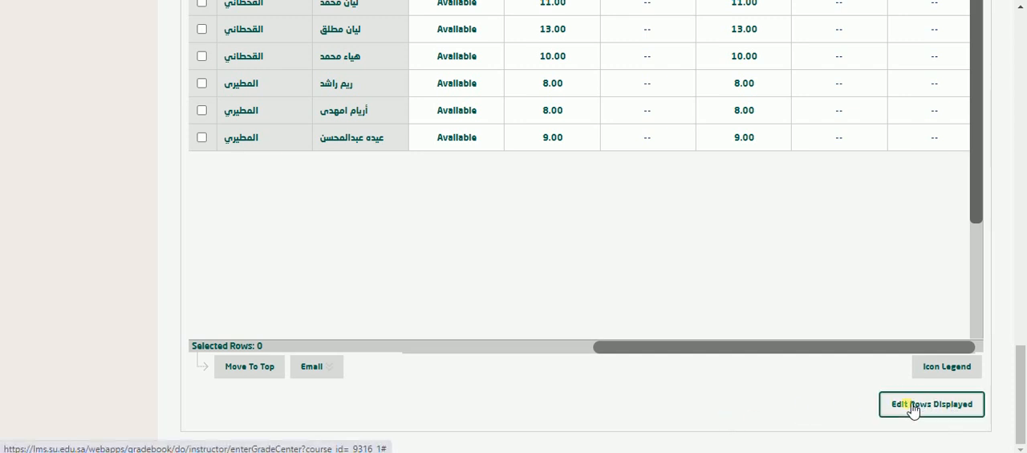
pyautogui.click(905, 407)
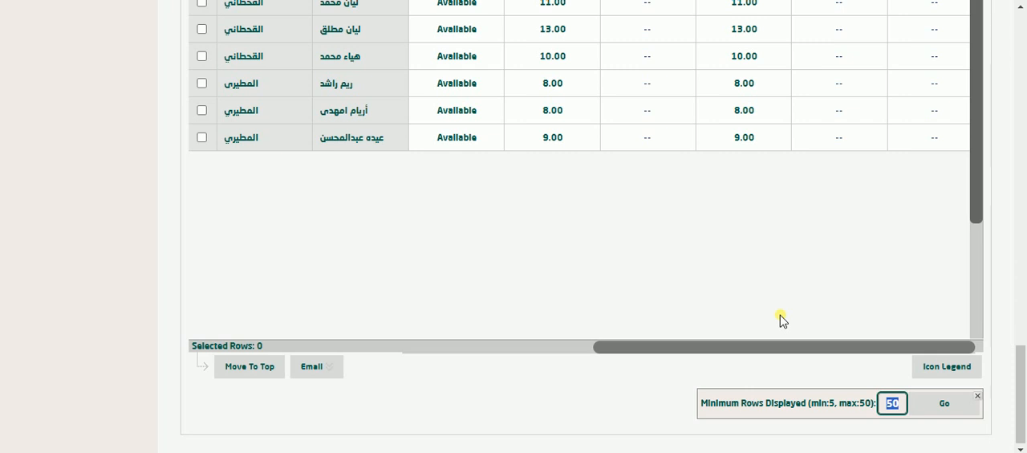
pyautogui.write('54')
pyautogui.click(943, 403)
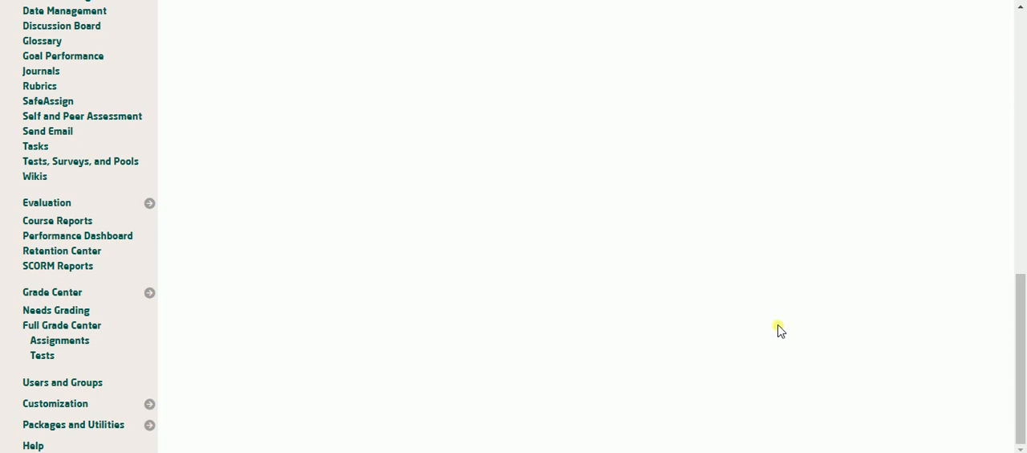
pyautogui.scroll(-5, 778, 328)
pyautogui.scroll(-10, 778, 329)
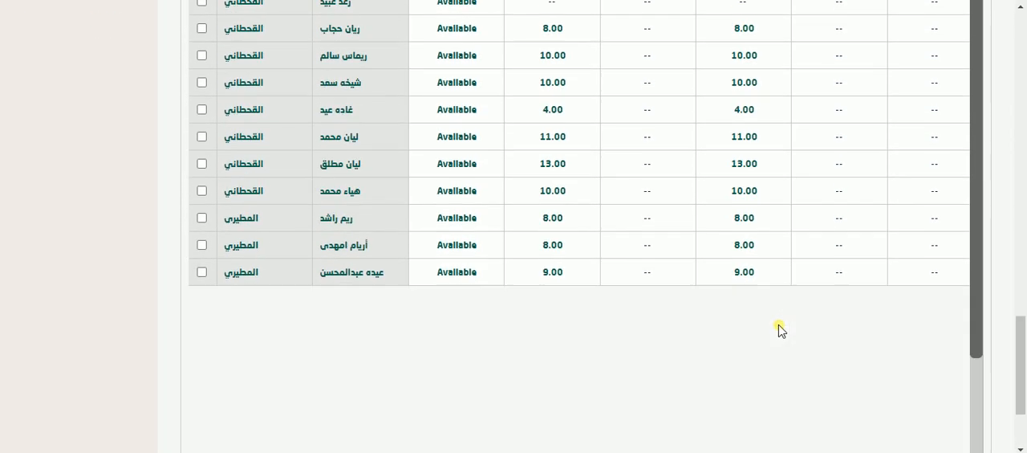
# Sort the students by their Quiz I grades in ascending order and look through the sorted list.
pyautogui.scroll(6, 779, 329)
pyautogui.scroll(10, 778, 329)
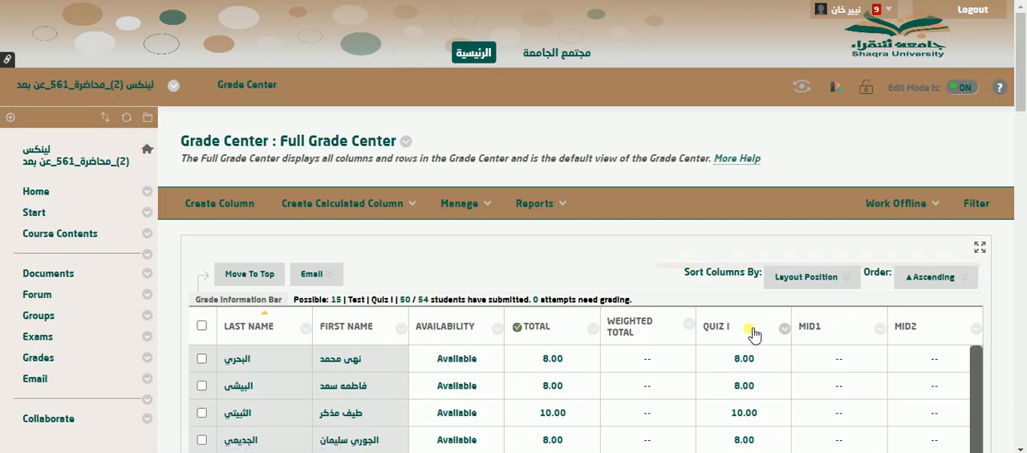
pyautogui.click(725, 327)
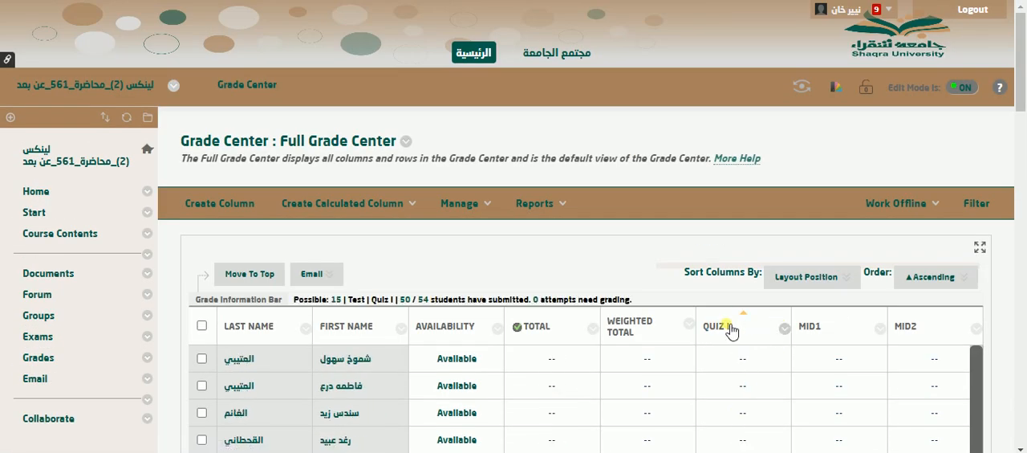
pyautogui.scroll(-2, 730, 329)
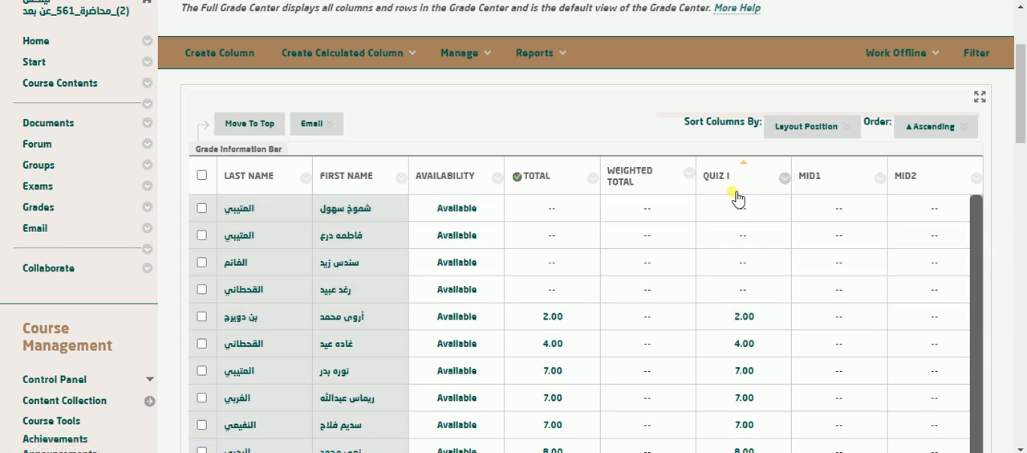
pyautogui.scroll(-4, 740, 241)
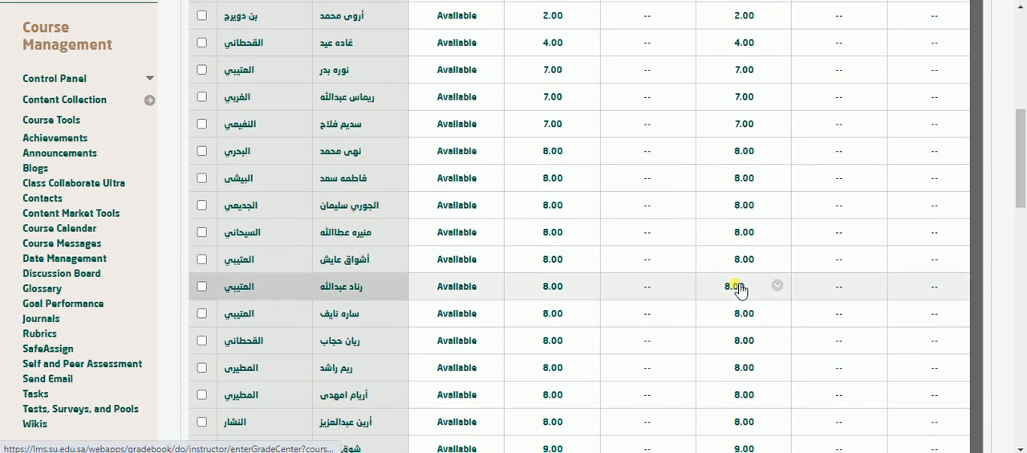
pyautogui.scroll(-4, 740, 290)
pyautogui.scroll(-7, 738, 289)
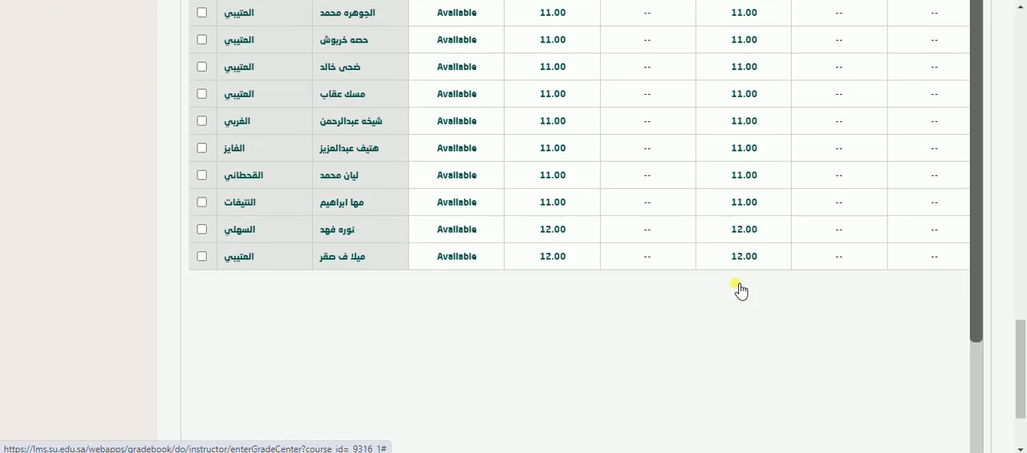
pyautogui.scroll(15, 737, 288)
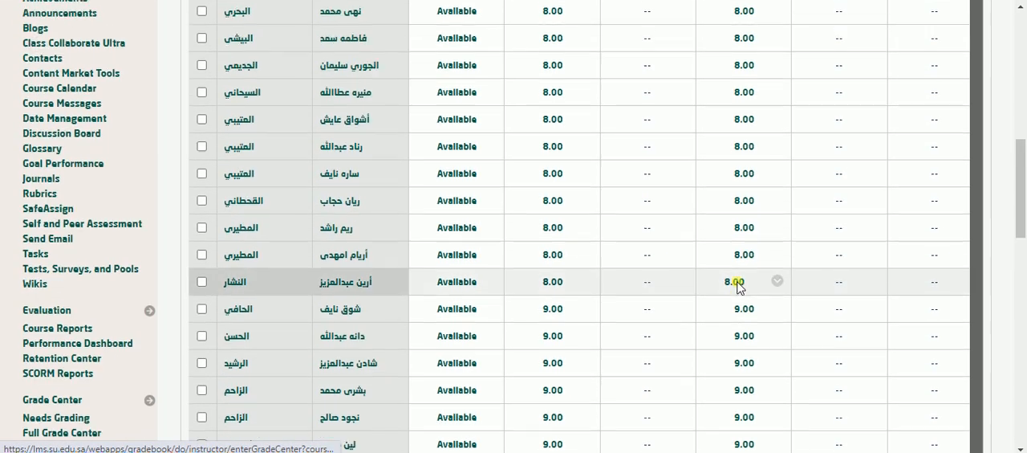
pyautogui.scroll(3, 738, 287)
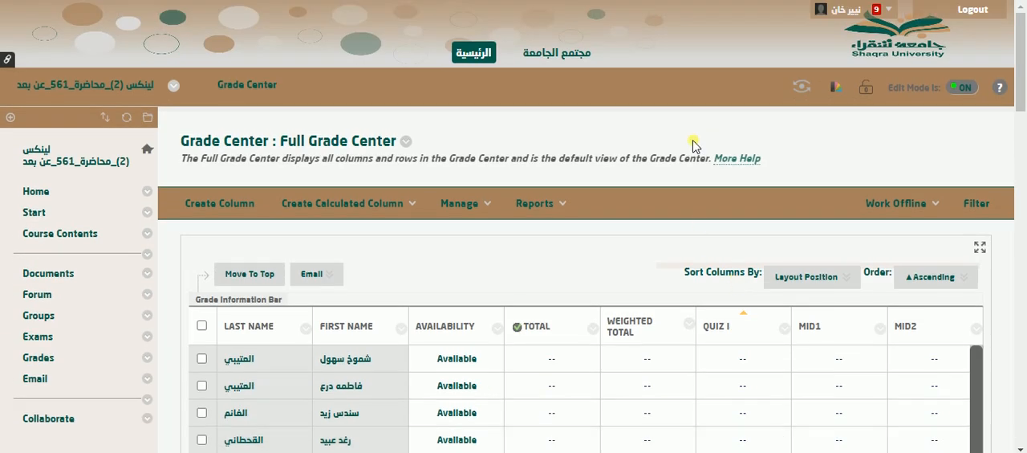